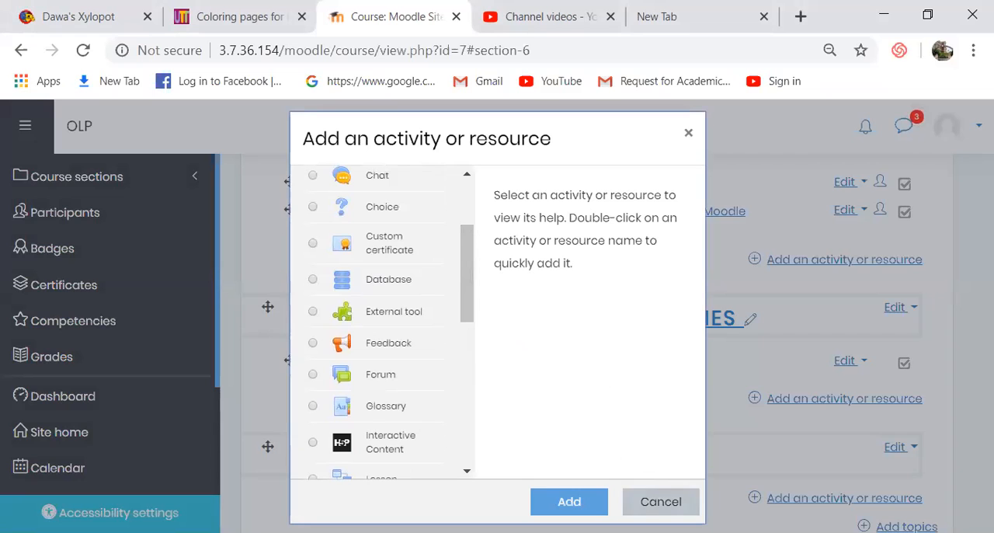
pyautogui.click(655, 504)
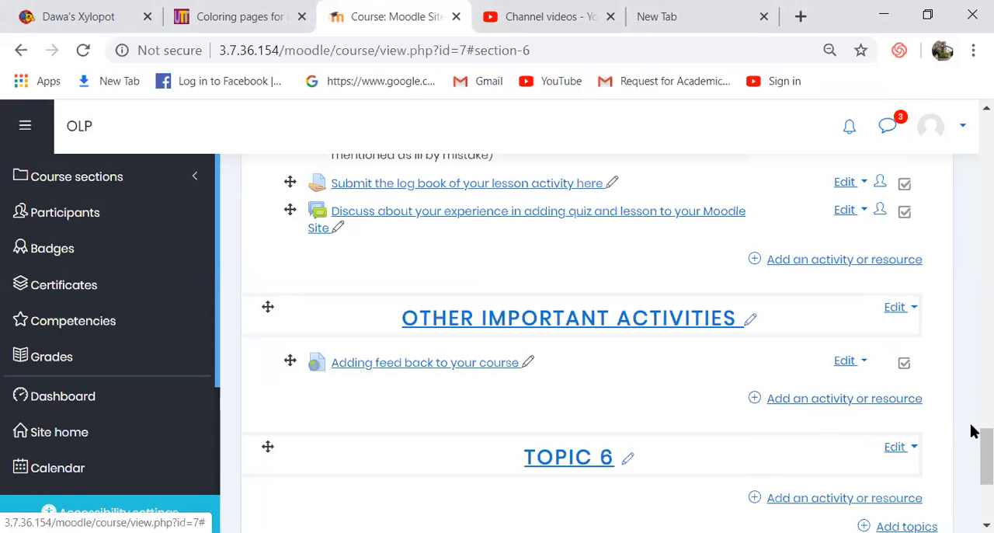
pyautogui.moveTo(976, 444); pyautogui.dragTo(955, 160)
pyautogui.click(917, 192)
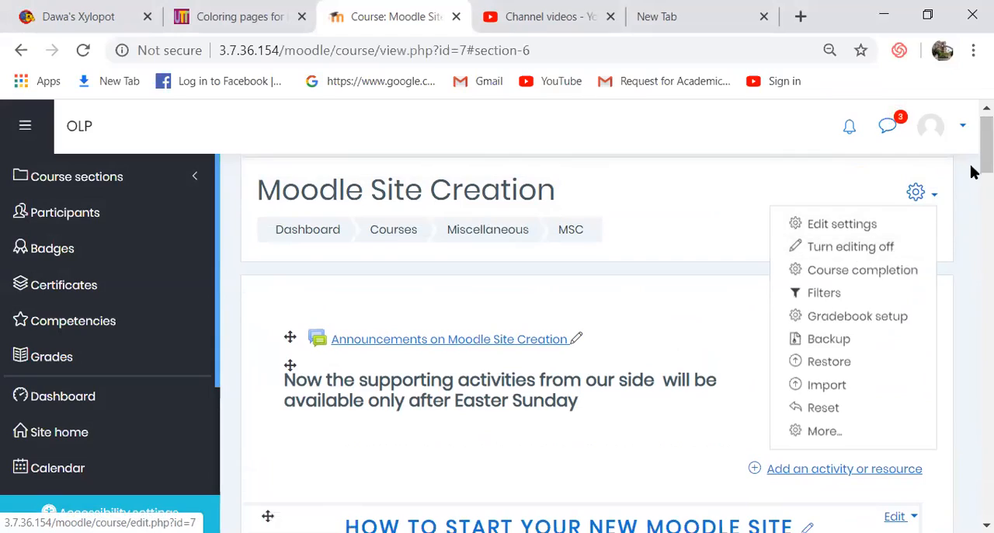
pyautogui.moveTo(971, 152); pyautogui.dragTo(976, 473)
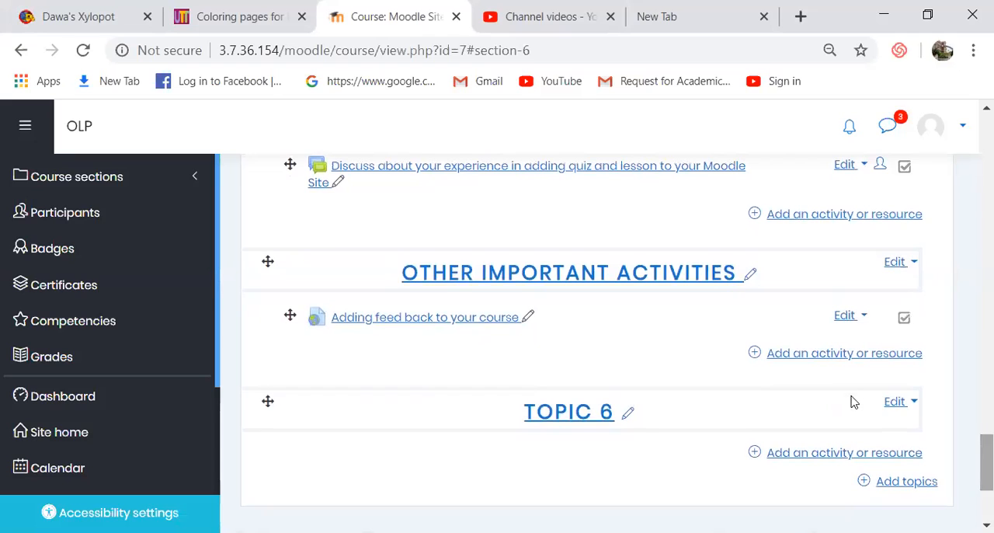
# - Add a Wiki activity to the Other Important Activities section of the course
pyautogui.click(841, 357)
pyautogui.moveTo(470, 201); pyautogui.dragTo(471, 336)
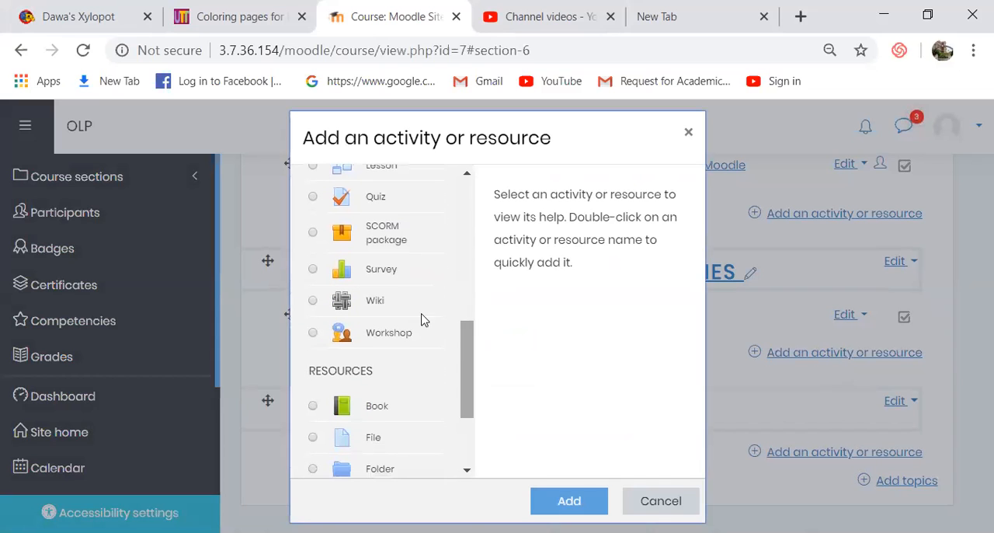
pyautogui.click(366, 303)
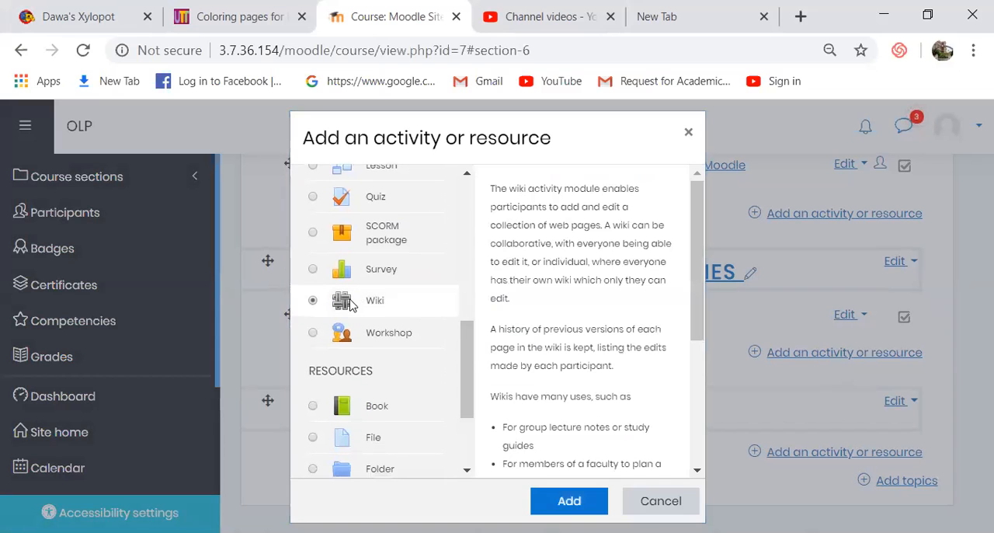
pyautogui.click(566, 503)
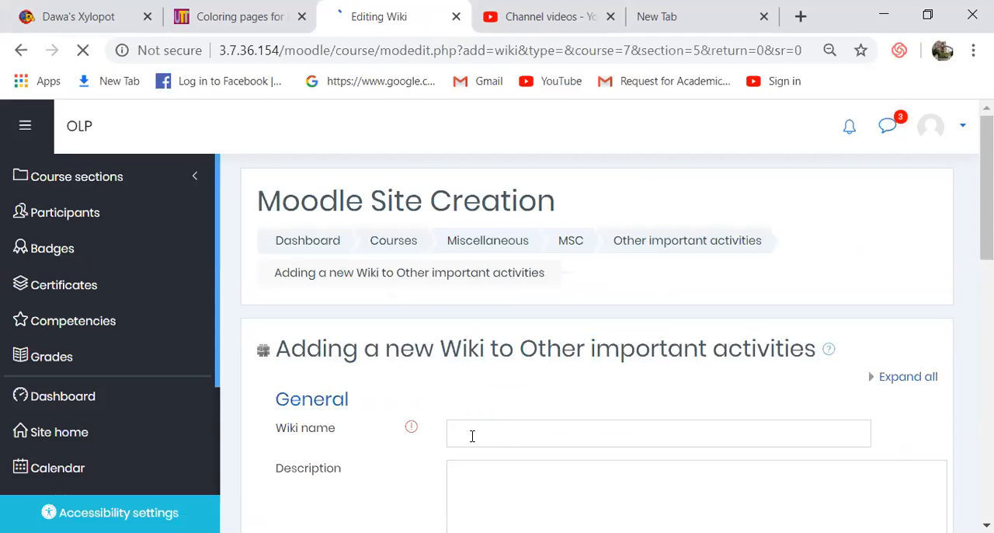
# - Name the new wiki "Wiki on Covid 19"
pyautogui.click(472, 436)
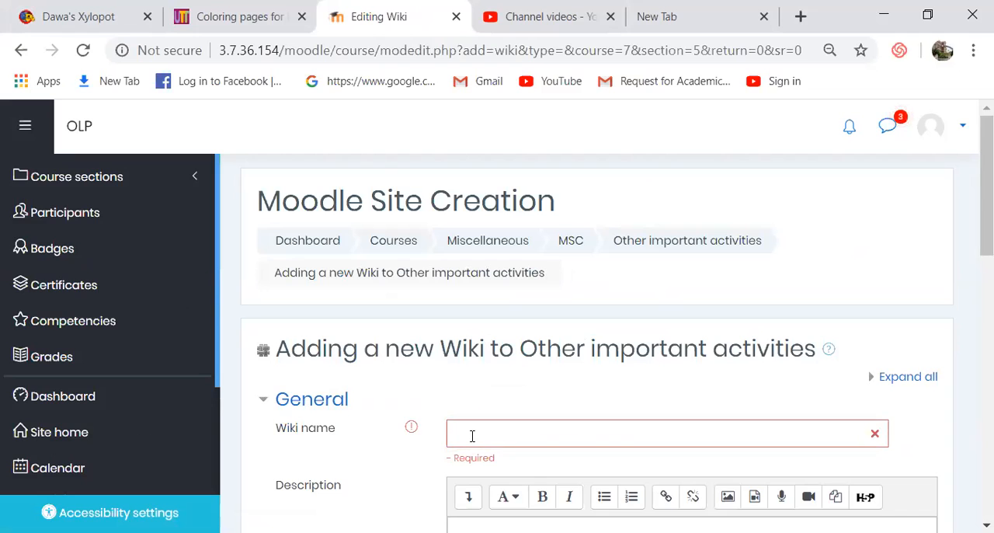
pyautogui.scroll(-5, 472, 436)
pyautogui.moveTo(970, 348); pyautogui.dragTo(973, 185)
pyautogui.click(611, 423)
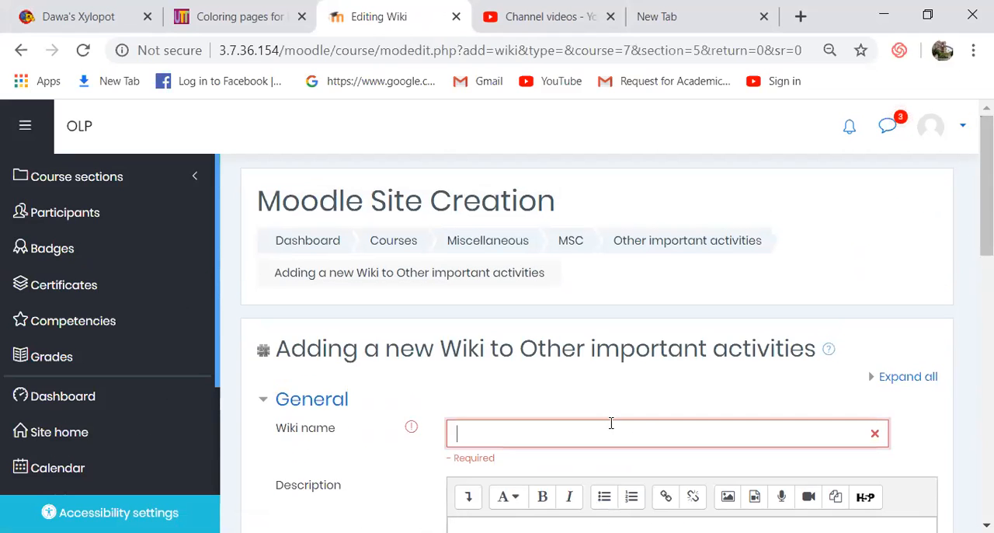
pyautogui.write('Wiki on Covi')
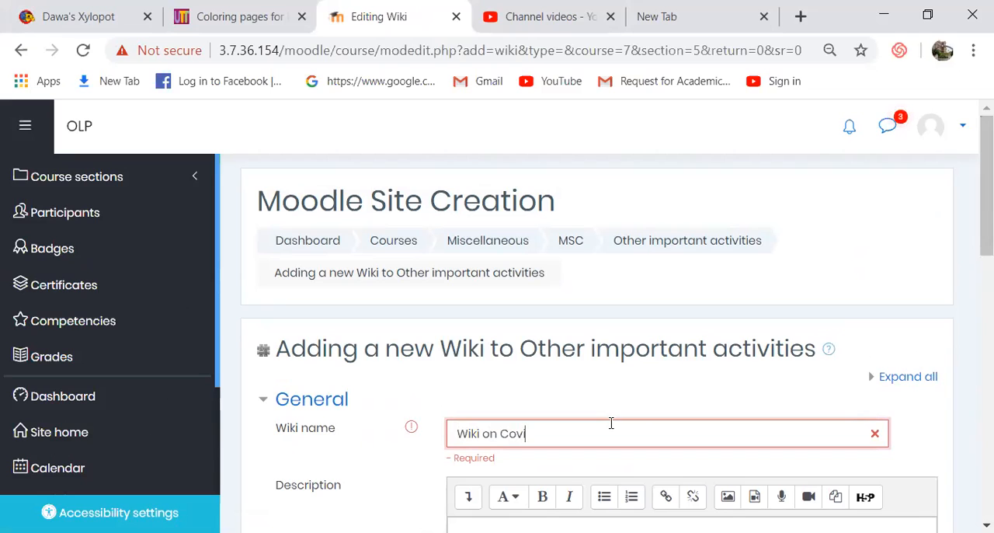
pyautogui.write('d 19')
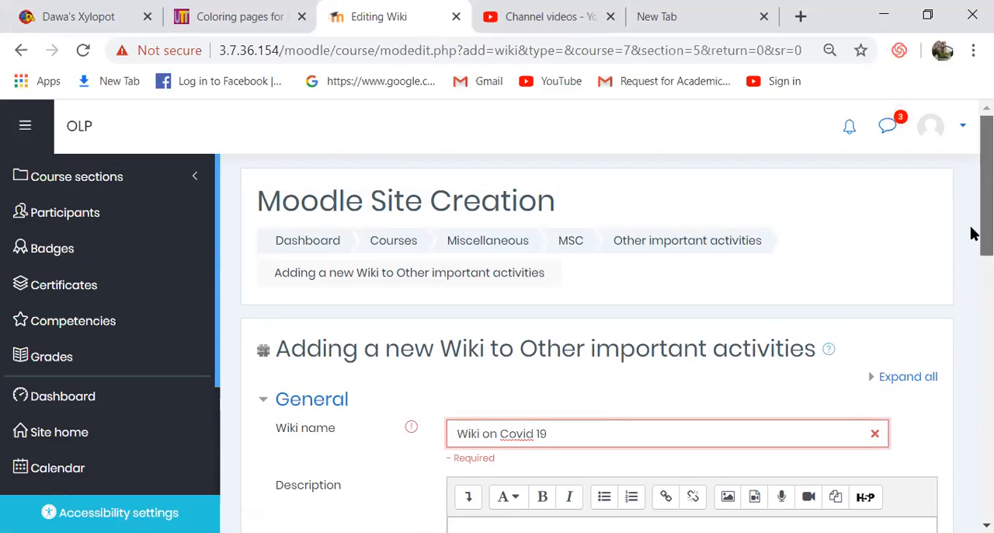
# - Enter the wiki description "Contribute to this document on Covid 19"
pyautogui.scroll(-2, 973, 252)
pyautogui.scroll(-3, 975, 264)
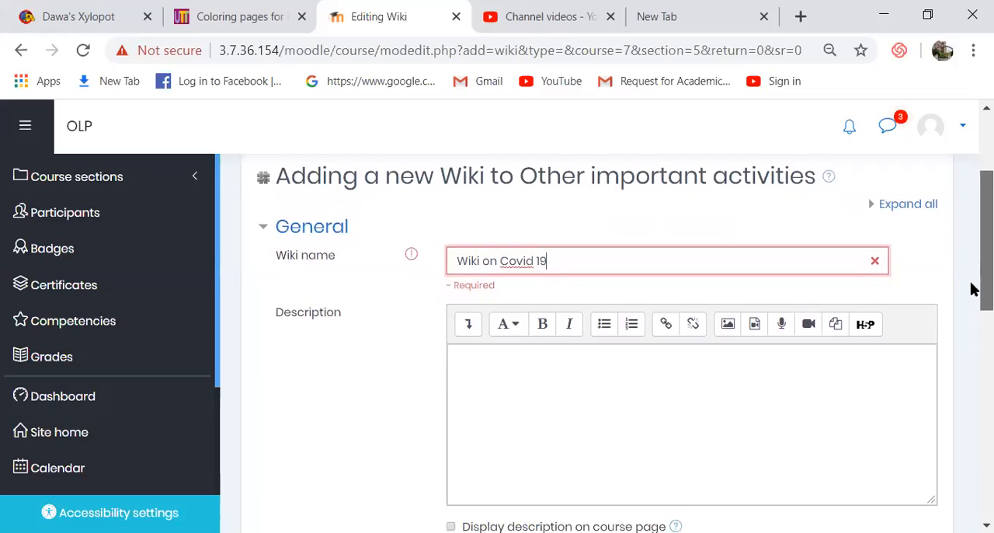
pyautogui.click(576, 391)
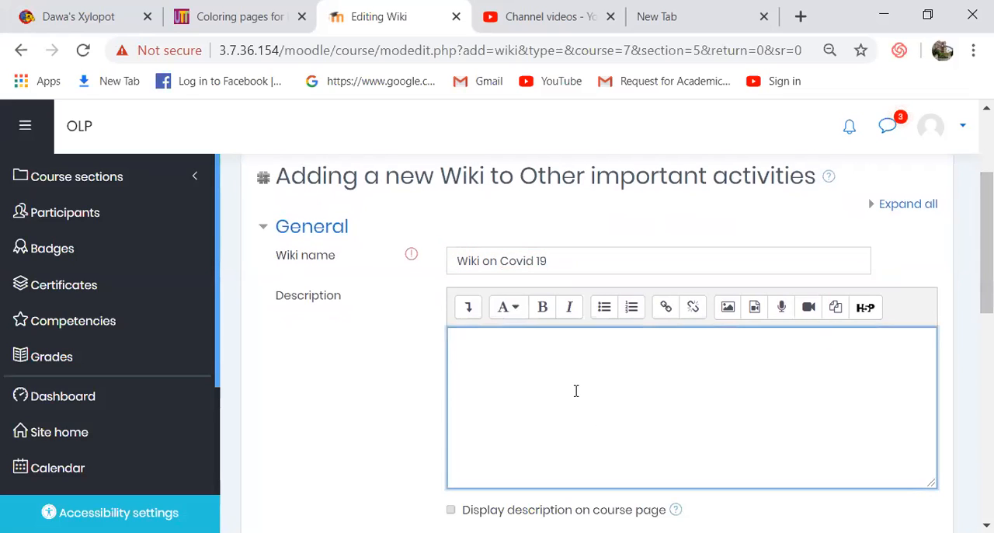
pyautogui.write('Contribute to this document on Covid 19')
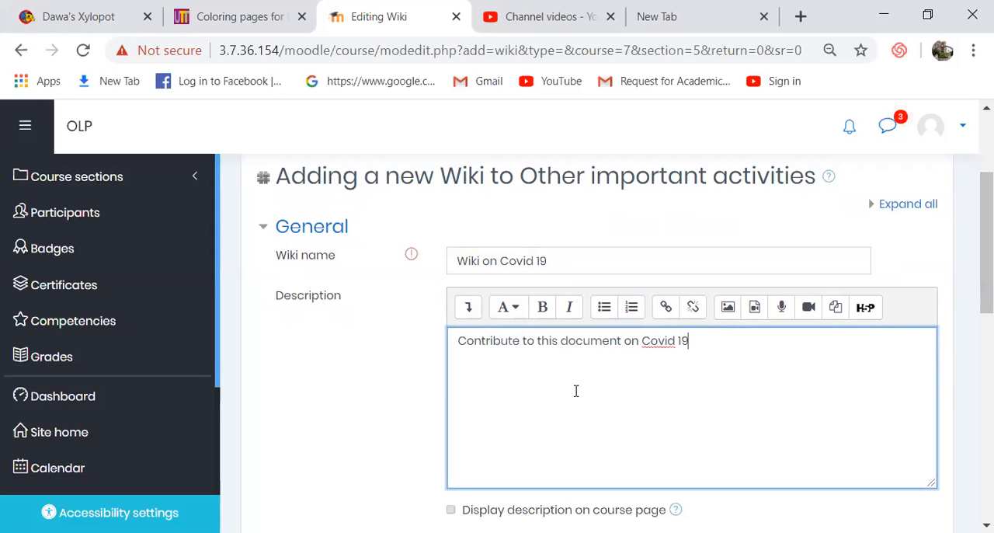
# - Add a grade-based access restriction to the wiki
pyautogui.moveTo(970, 251); pyautogui.dragTo(970, 382)
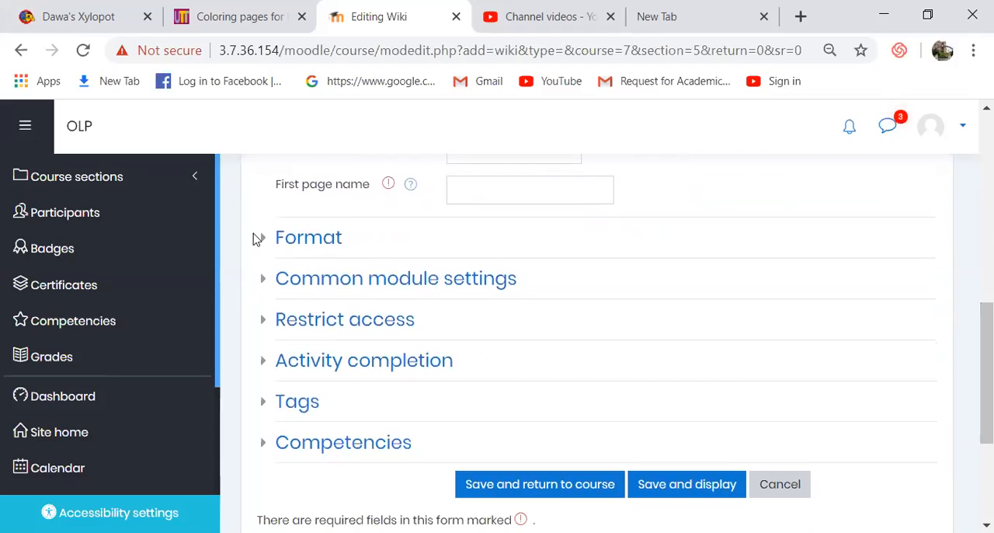
pyautogui.click(301, 240)
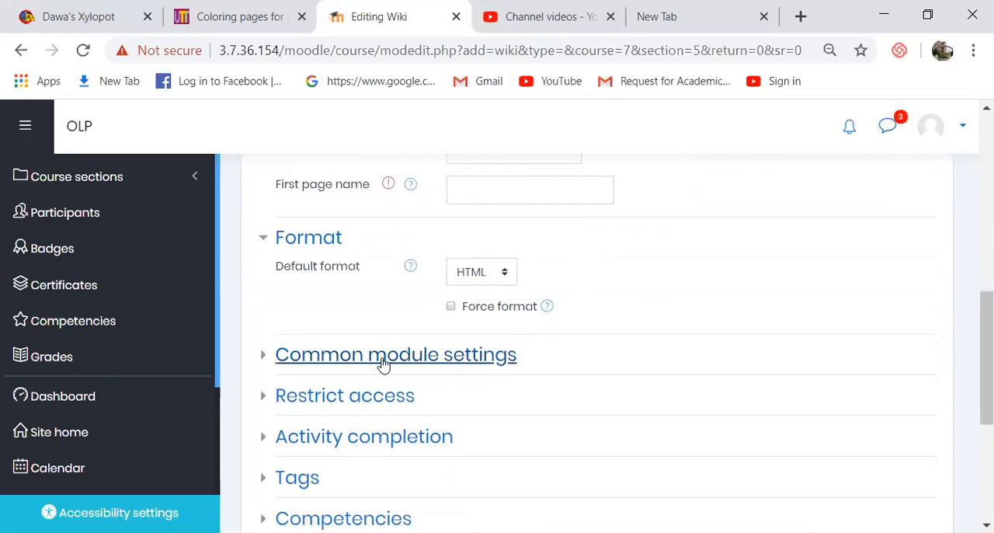
pyautogui.click(310, 404)
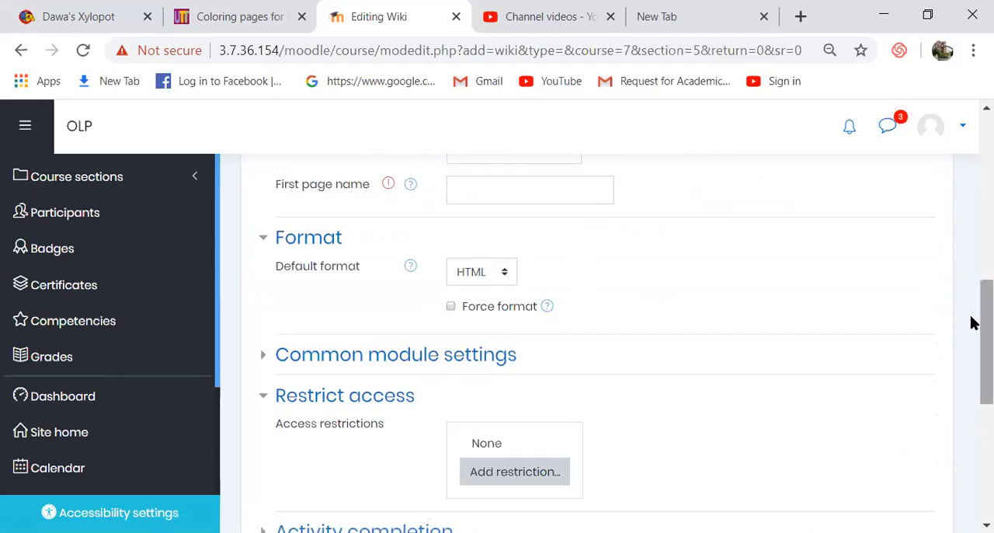
pyautogui.moveTo(973, 332); pyautogui.dragTo(973, 350)
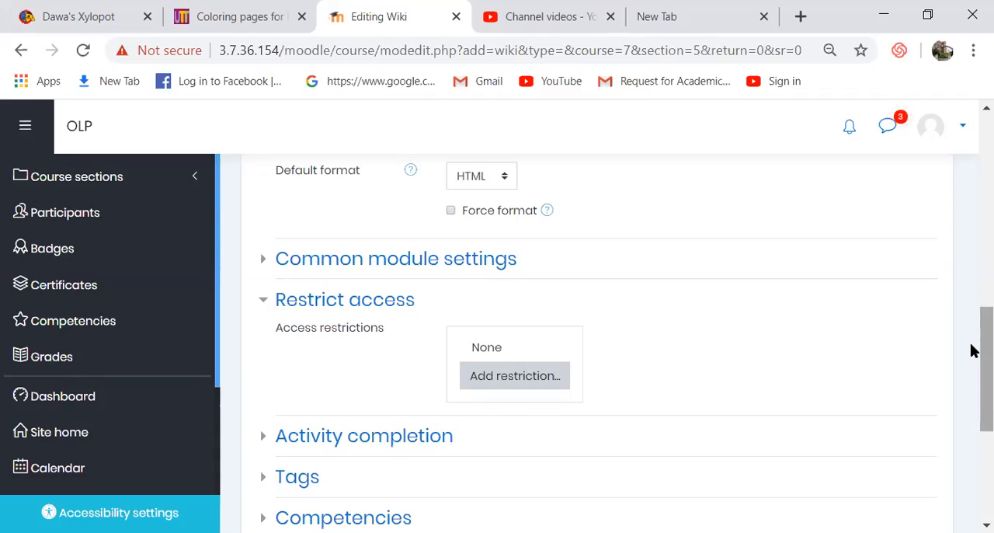
pyautogui.click(513, 381)
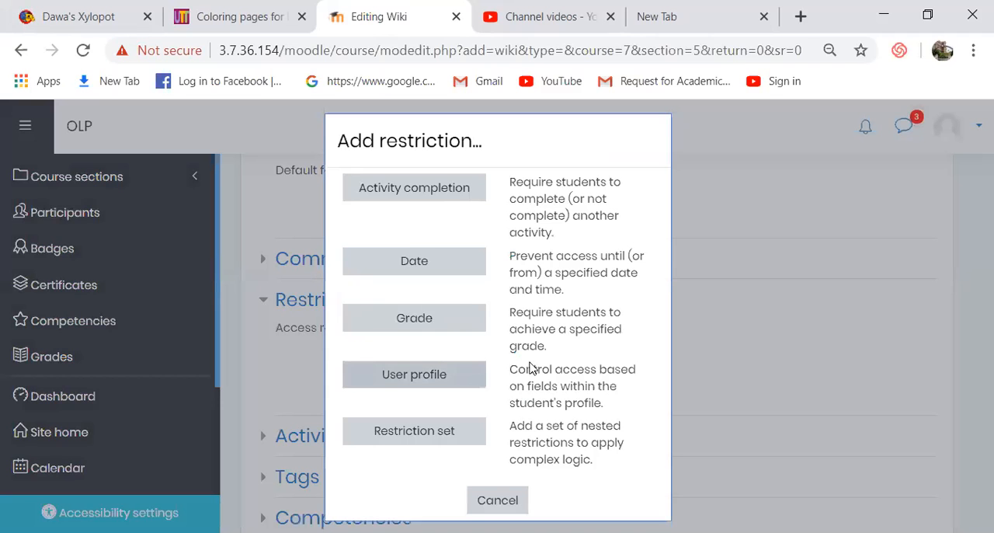
pyautogui.click(400, 324)
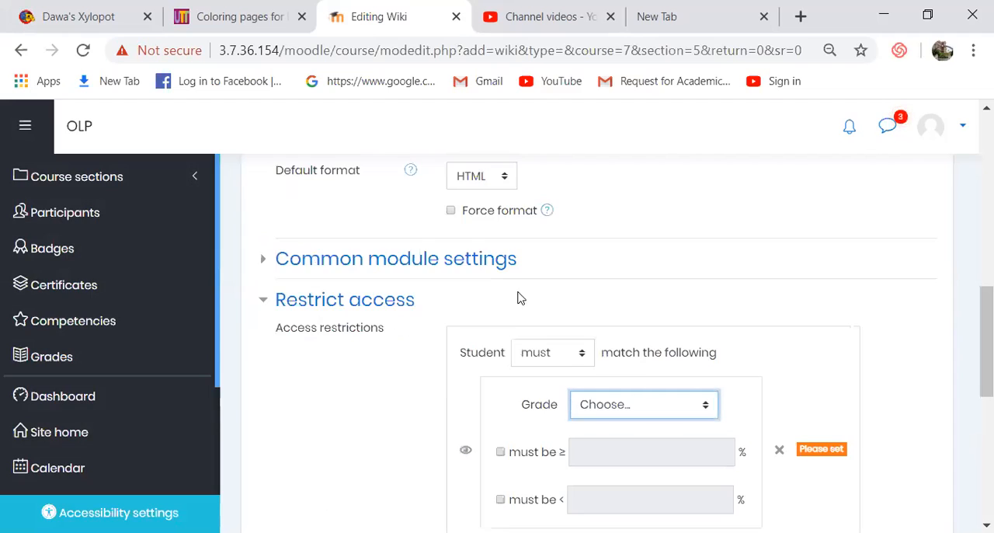
# - Set the grade restriction to require a Course total of at least 70%
pyautogui.moveTo(973, 308); pyautogui.dragTo(980, 345)
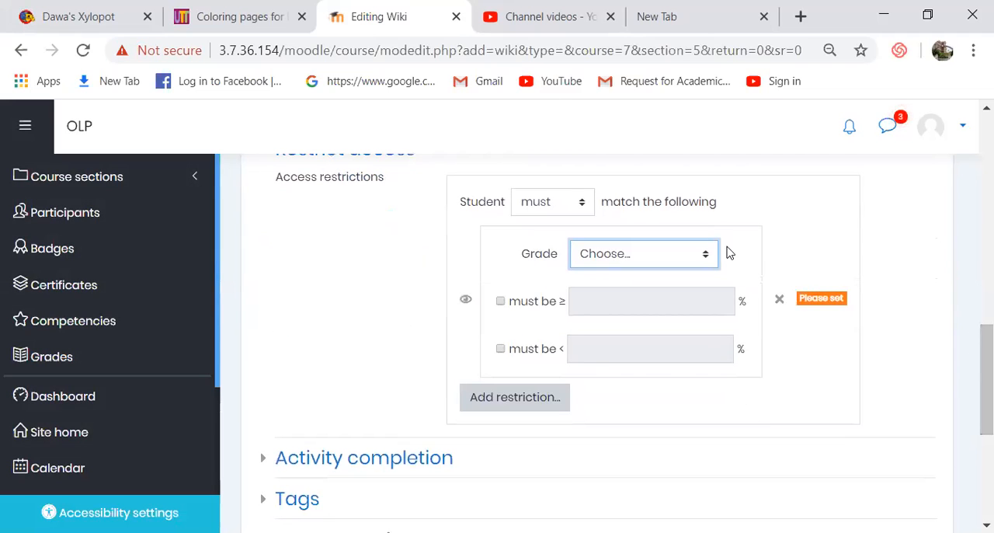
pyautogui.click(703, 256)
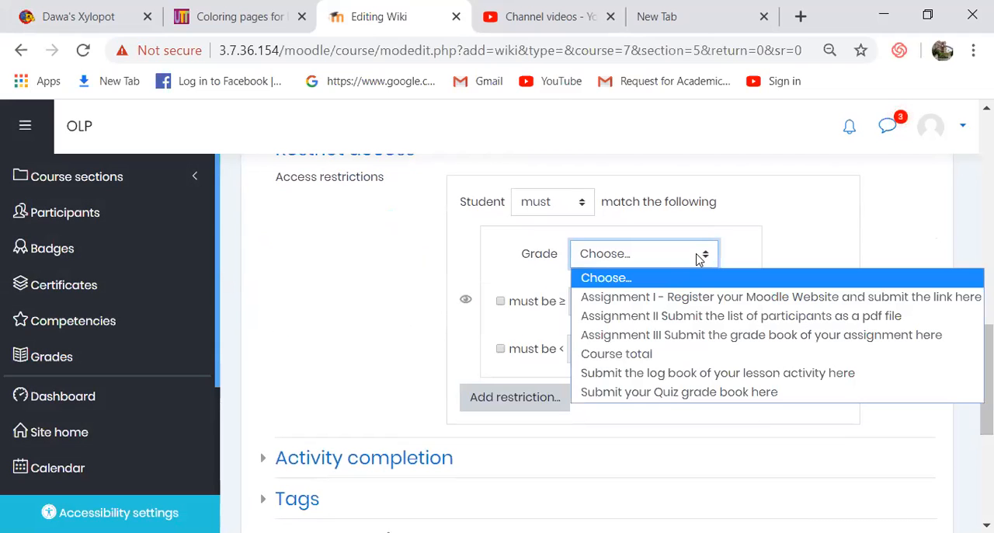
pyautogui.click(637, 355)
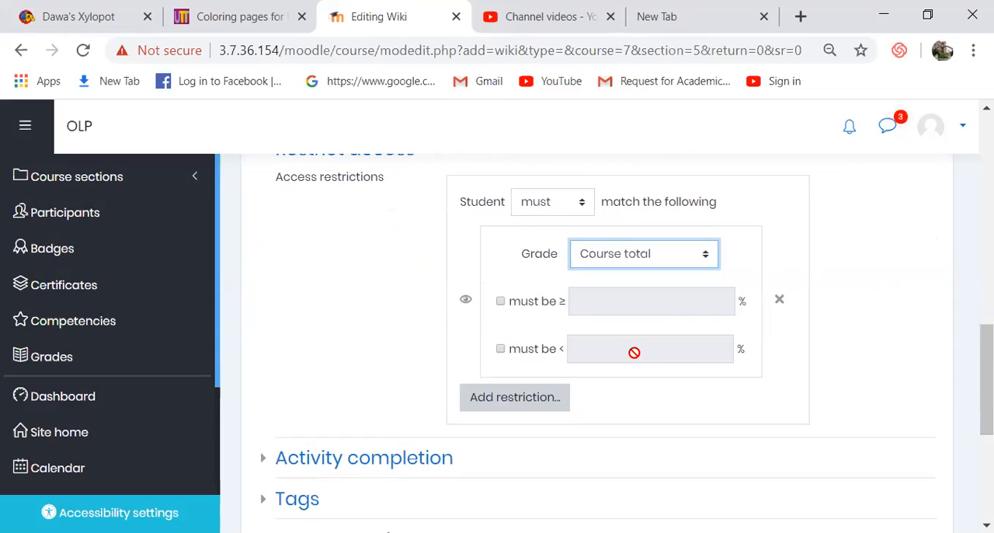
pyautogui.click(500, 302)
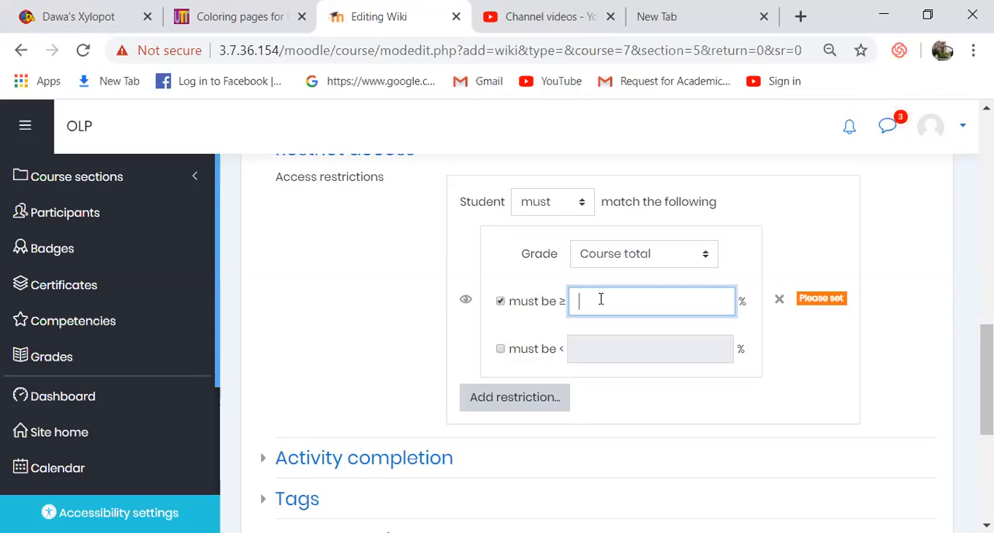
pyautogui.write('6')
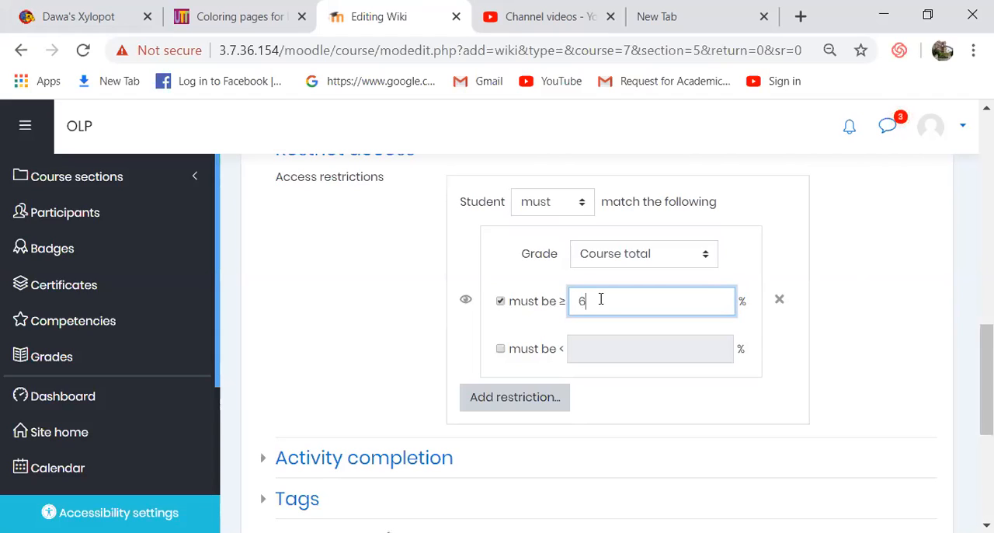
pyautogui.press('BackSpace')
pyautogui.write('70')
pyautogui.click(533, 403)
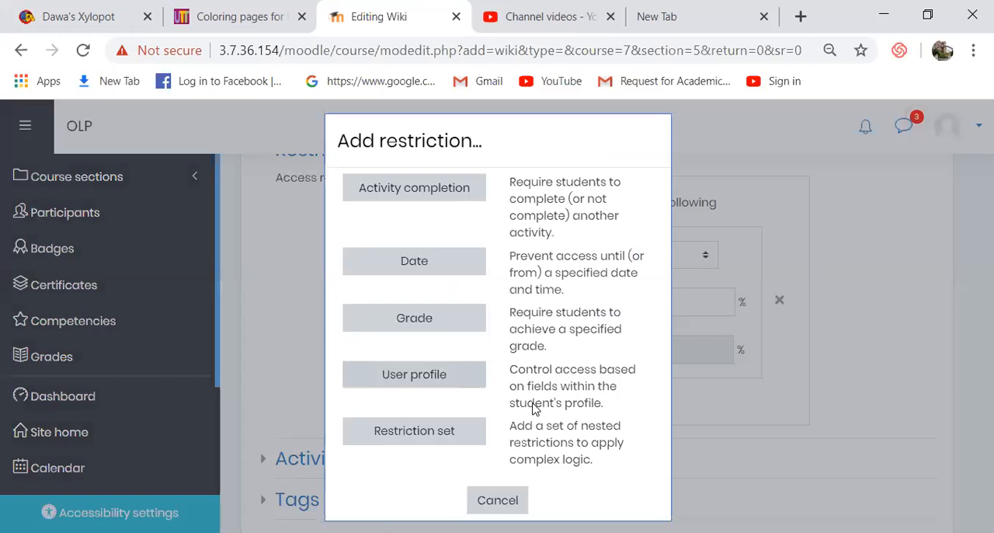
pyautogui.click(501, 500)
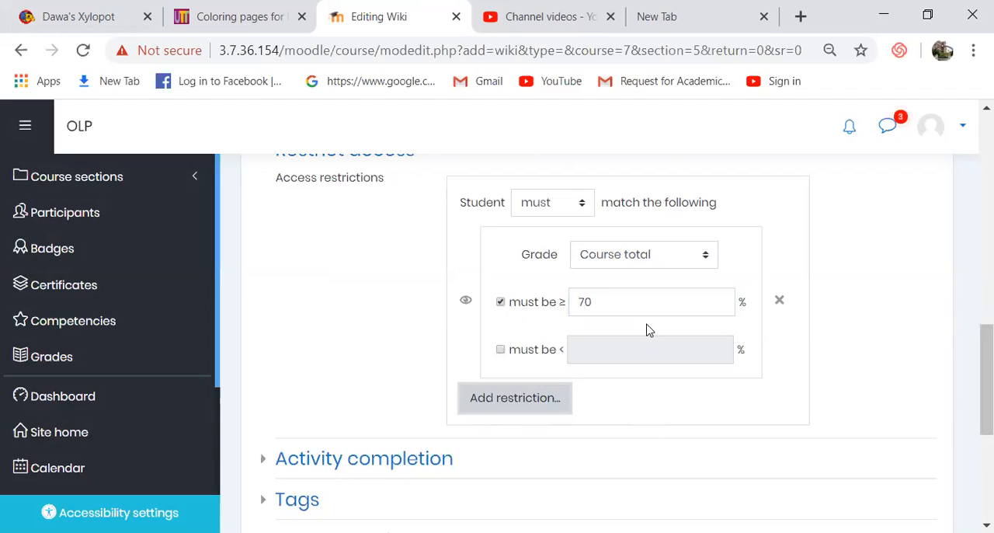
# - Try to save the wiki and return to the course
pyautogui.scroll(-3, 971, 396)
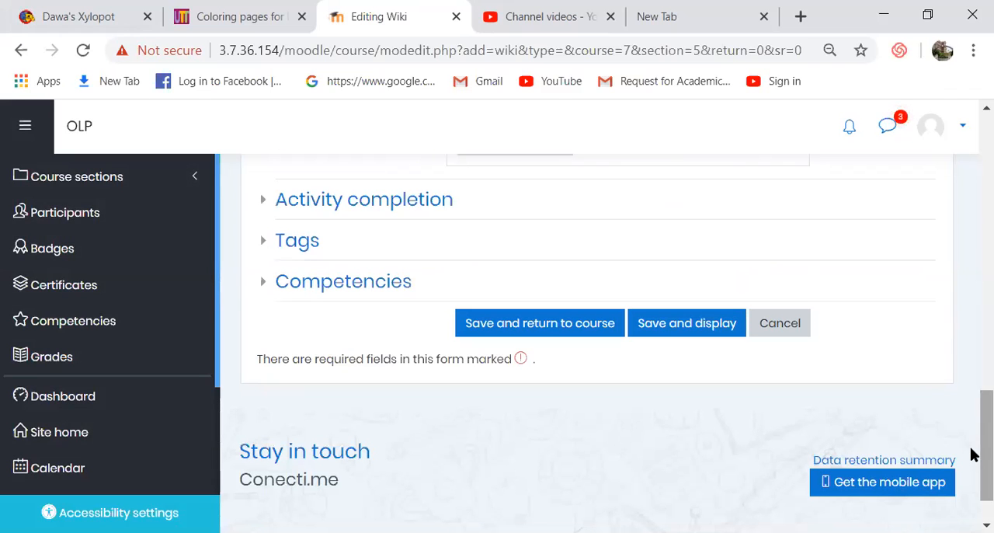
pyautogui.click(541, 327)
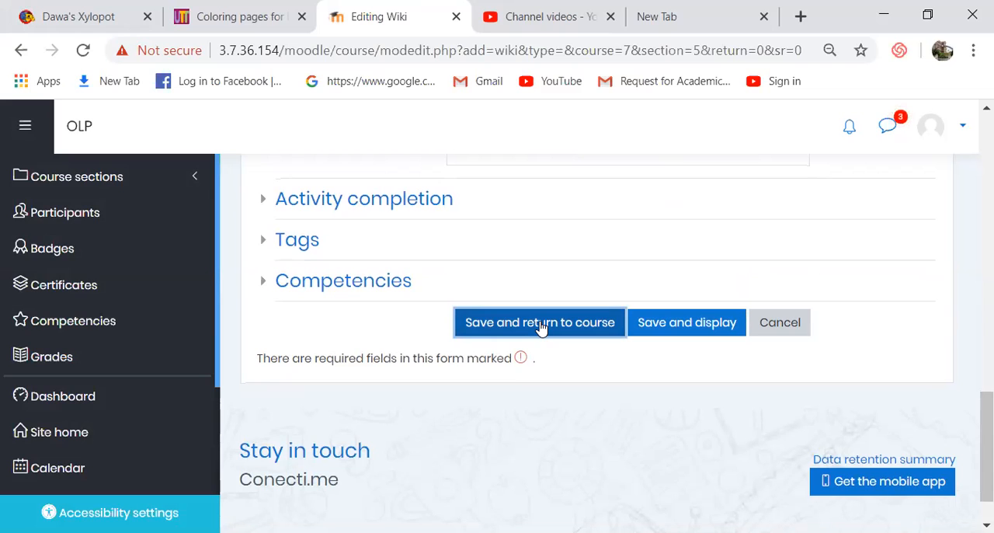
pyautogui.click(541, 328)
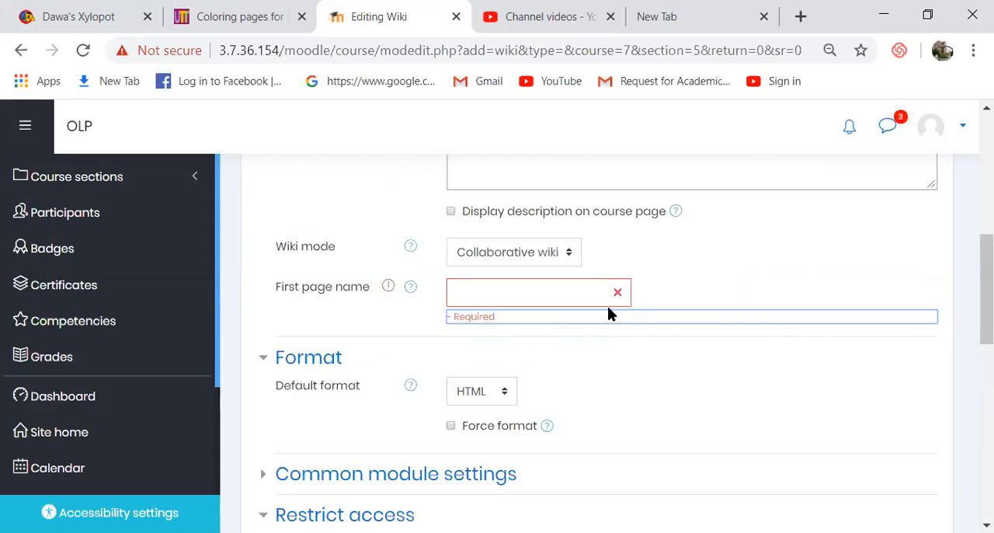
# - Set the wiki's first page name to "Covid 19" and save the wiki, returning to the course
pyautogui.click(557, 294)
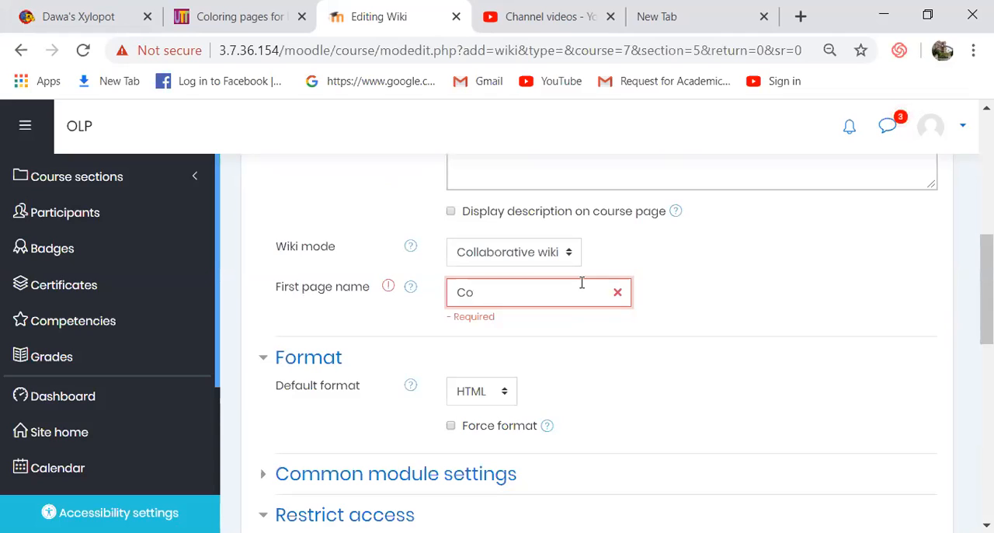
pyautogui.write('Covid 19')
pyautogui.moveTo(971, 272); pyautogui.dragTo(753, 279)
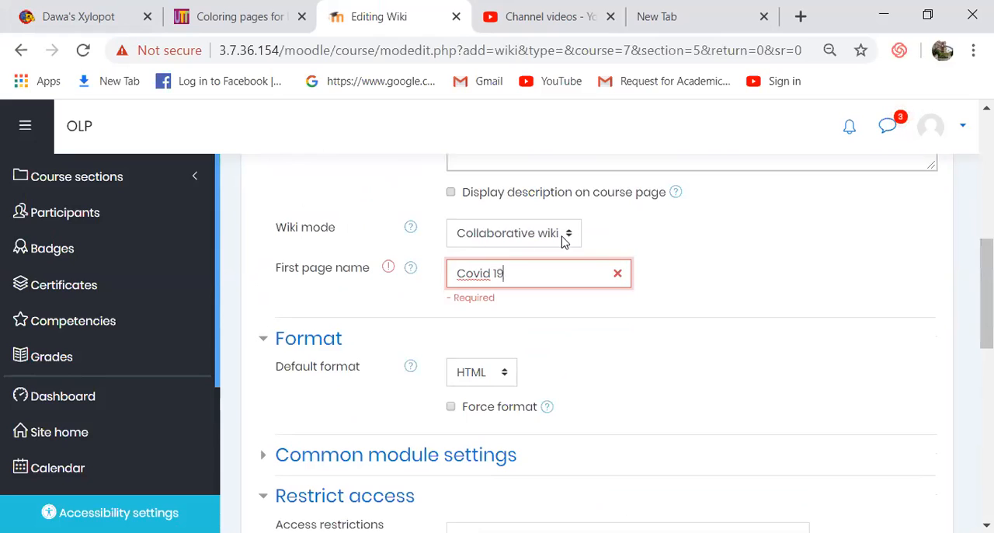
pyautogui.moveTo(974, 284); pyautogui.dragTo(800, 396)
pyautogui.click(526, 428)
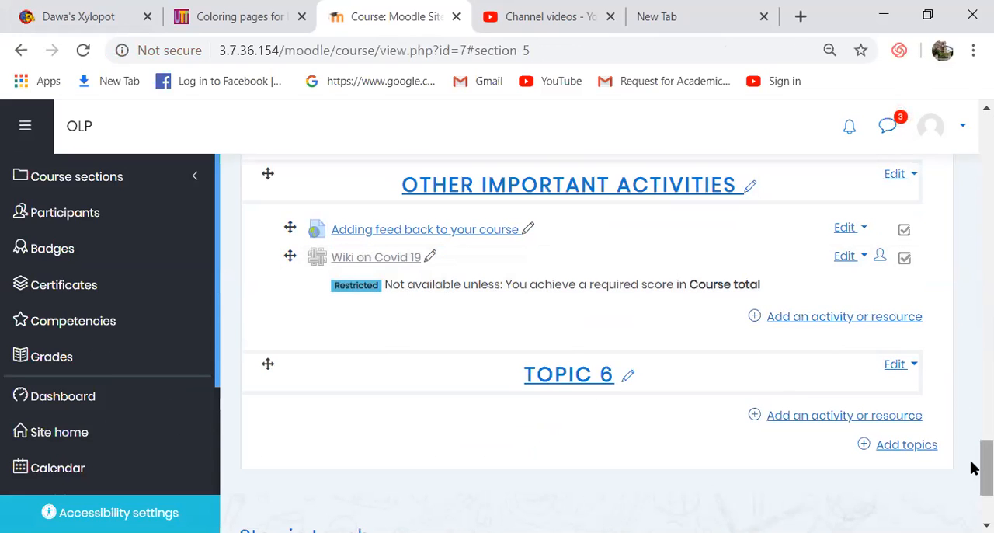
pyautogui.moveTo(972, 463); pyautogui.dragTo(972, 464)
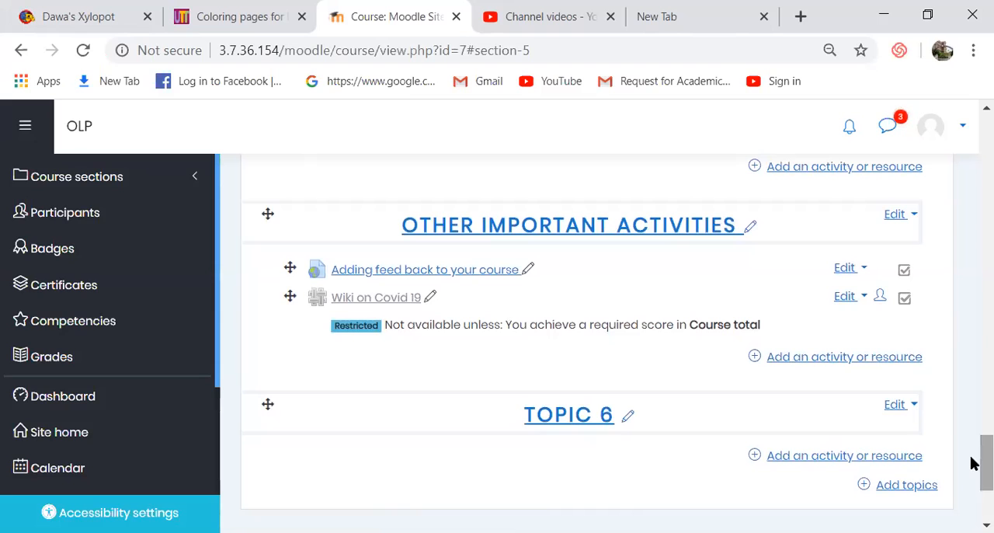
# - Go to the site home page and browse its available courses
pyautogui.click(20, 435)
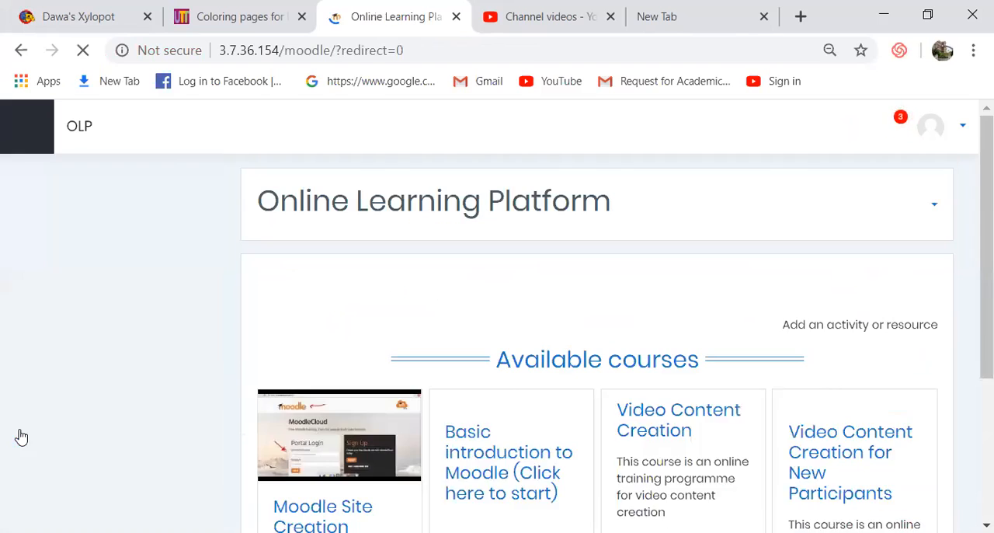
pyautogui.scroll(-1, 972, 194)
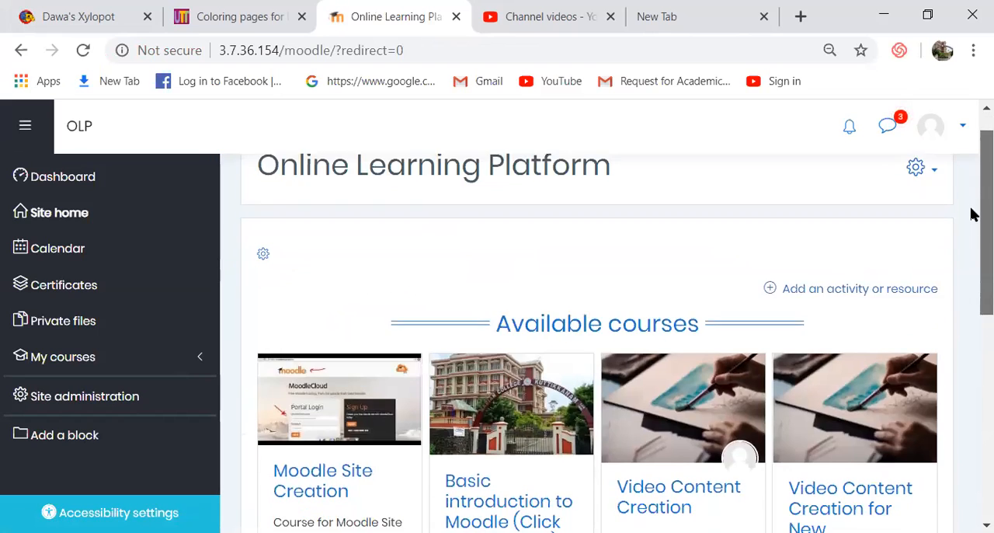
# - Open the Basic introduction to Moodle course and view its wiki1 activity
pyautogui.click(468, 470)
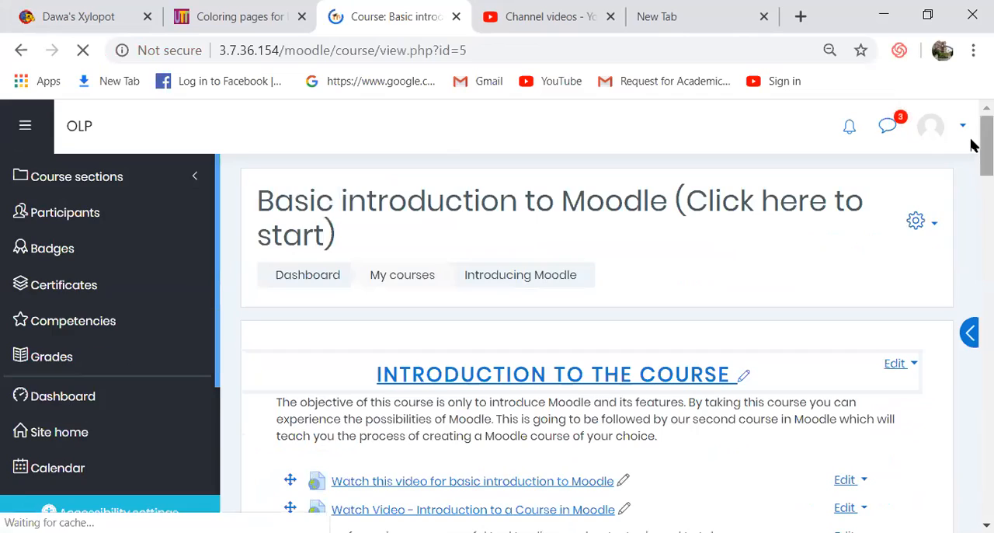
pyautogui.scroll(-8, 972, 182)
pyautogui.moveTo(972, 241); pyautogui.dragTo(972, 309)
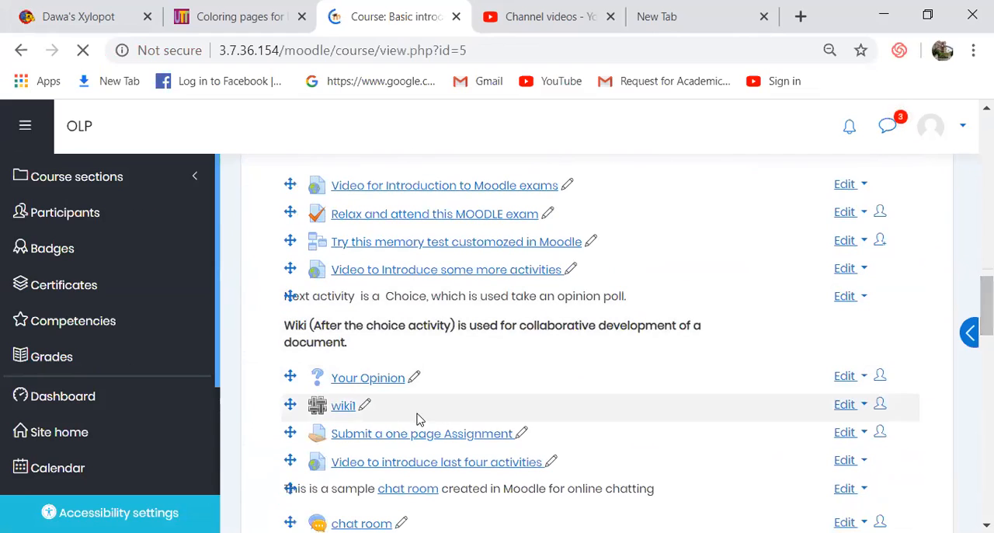
pyautogui.click(339, 412)
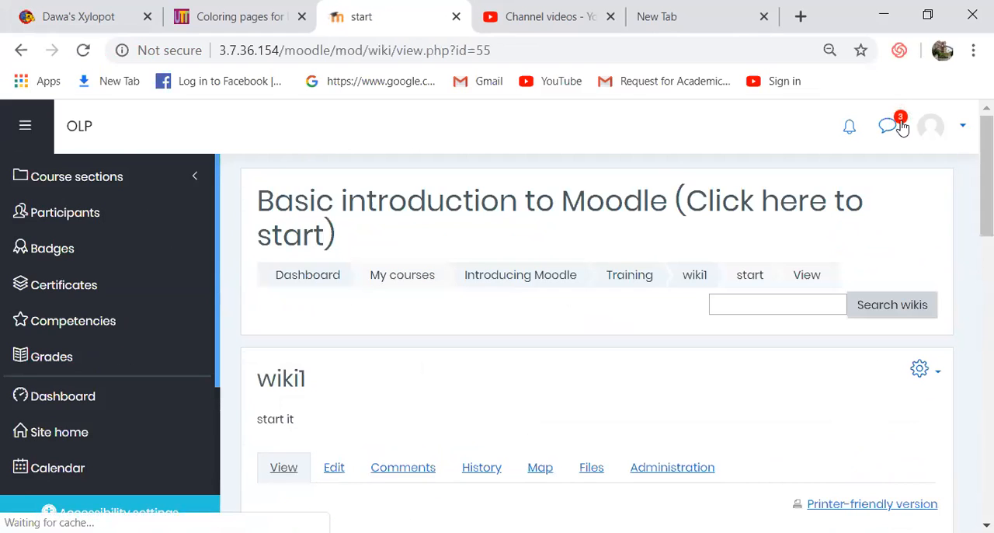
pyautogui.moveTo(971, 157); pyautogui.dragTo(970, 206)
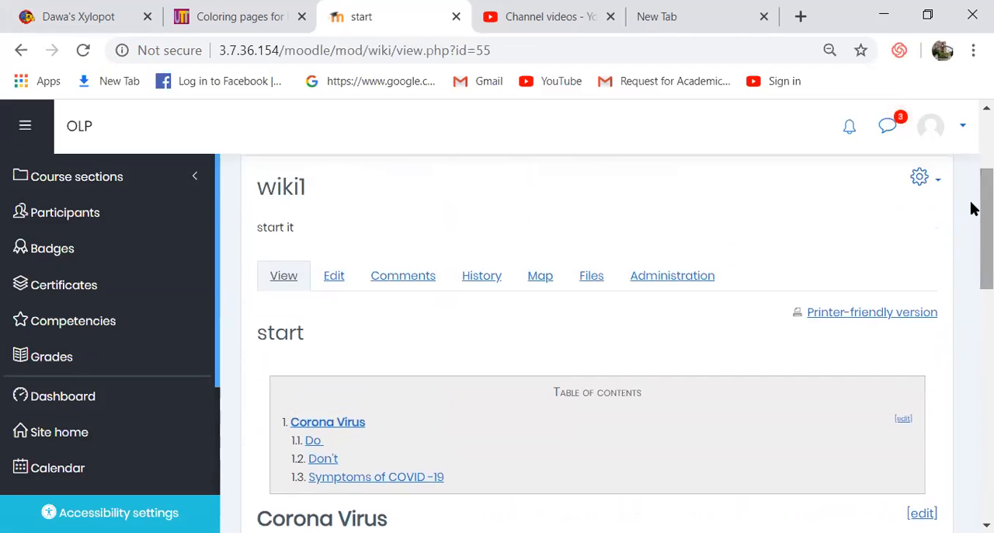
# - Open the wiki1 page history and compare version 7 with version 8
pyautogui.click(484, 276)
pyautogui.moveTo(971, 155); pyautogui.dragTo(973, 301)
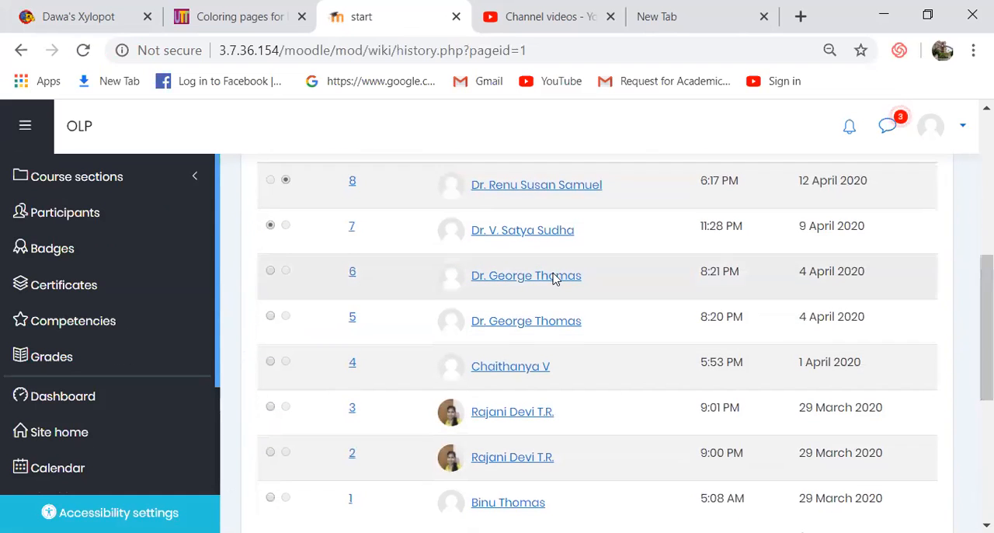
pyautogui.click(270, 316)
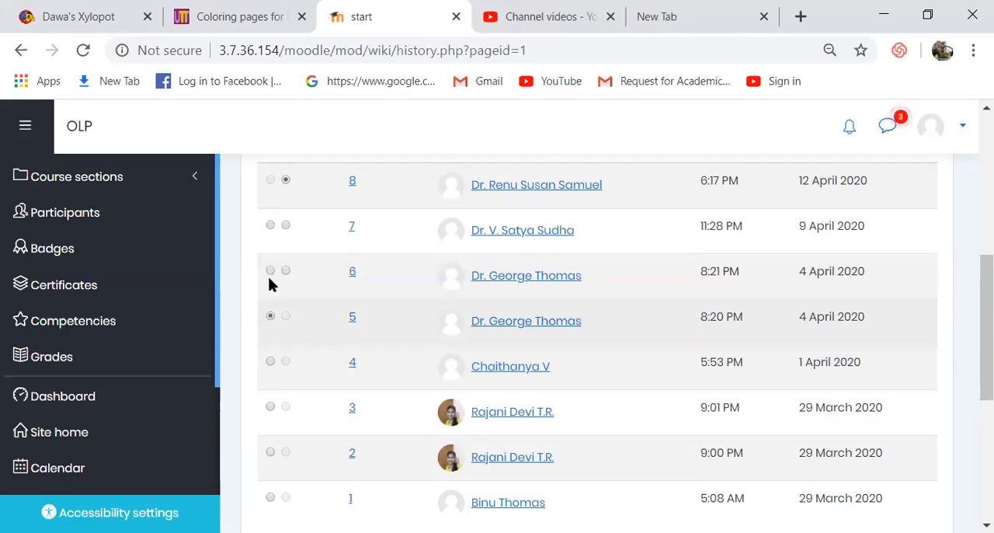
pyautogui.click(270, 226)
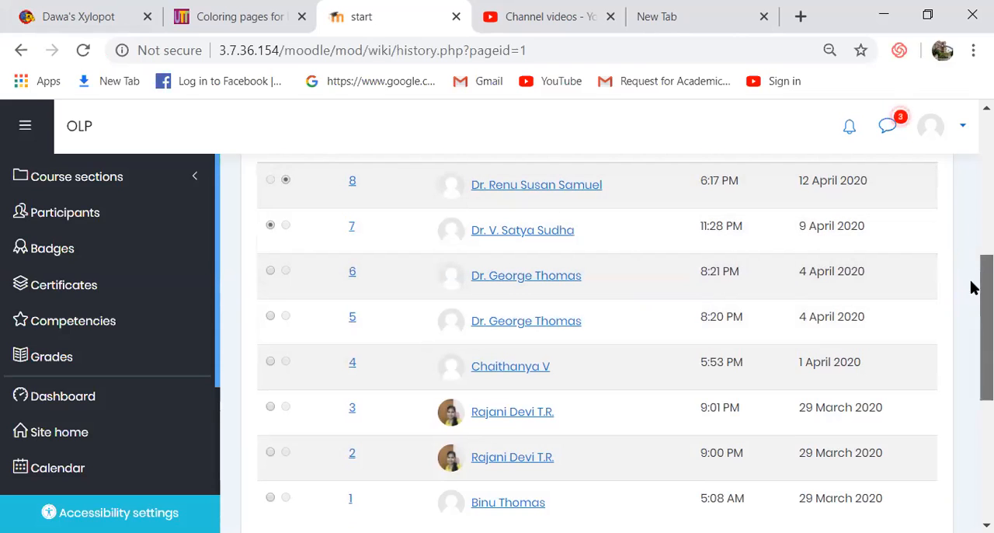
pyautogui.scroll(1, 971, 291)
pyautogui.moveTo(971, 286); pyautogui.dragTo(584, 320)
pyautogui.moveTo(971, 312); pyautogui.dragTo(971, 388)
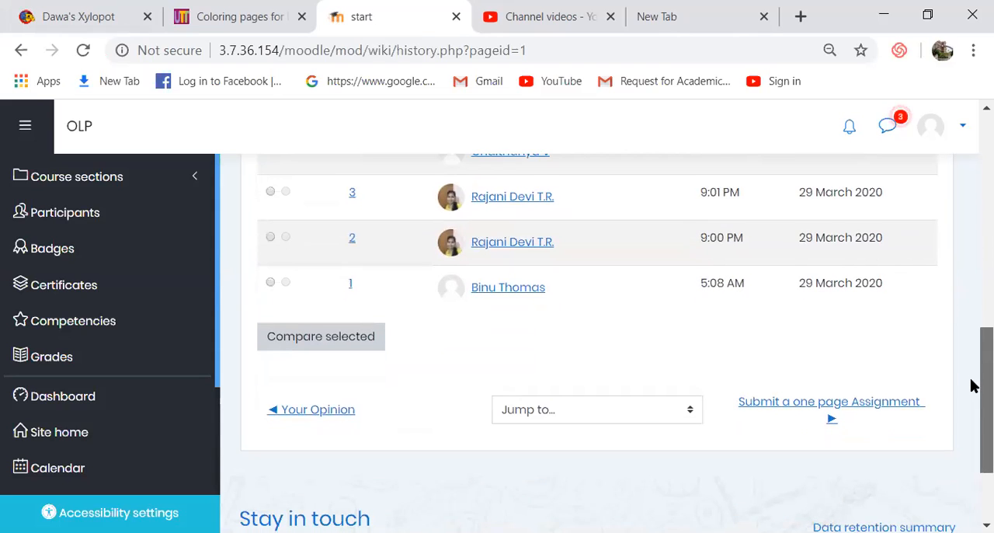
pyautogui.click(304, 347)
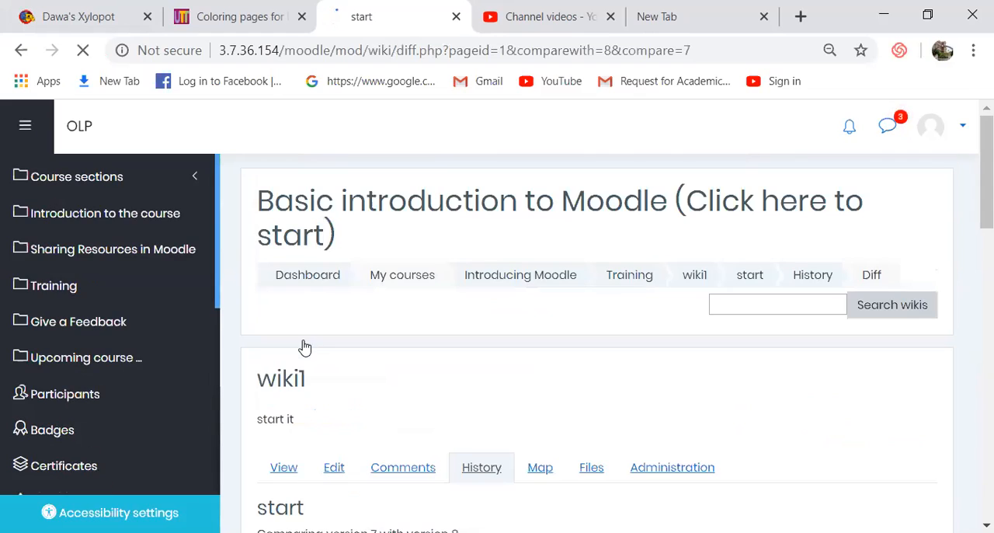
# - Examine the highlighted text differences between versions 7 and 8 of the Corona Virus page
pyautogui.moveTo(971, 215); pyautogui.dragTo(975, 278)
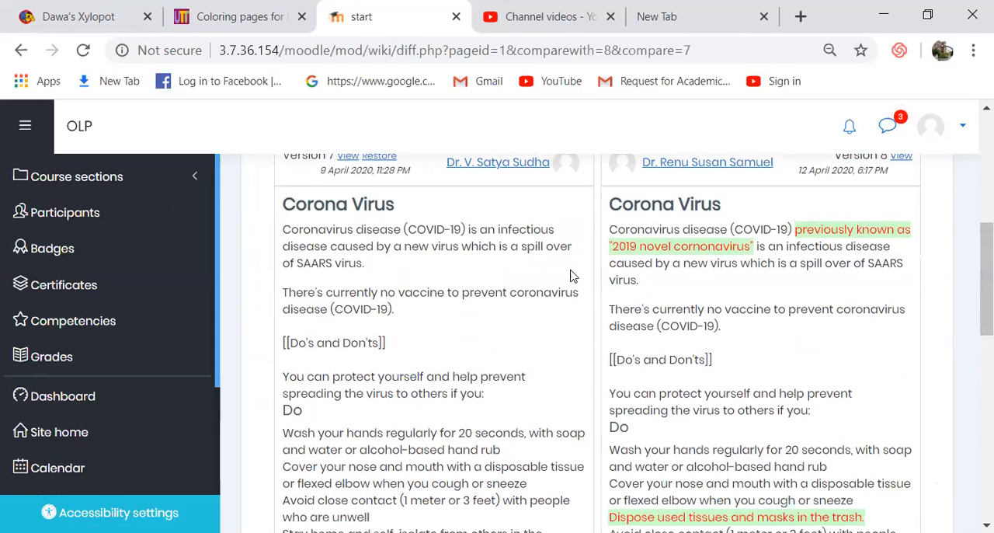
pyautogui.moveTo(971, 258); pyautogui.dragTo(971, 251)
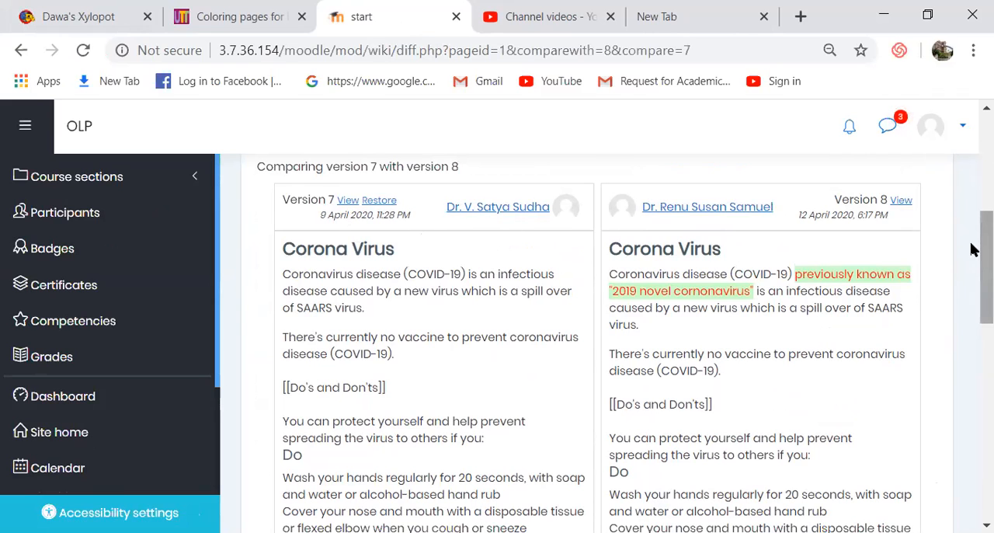
pyautogui.moveTo(973, 251); pyautogui.dragTo(974, 288)
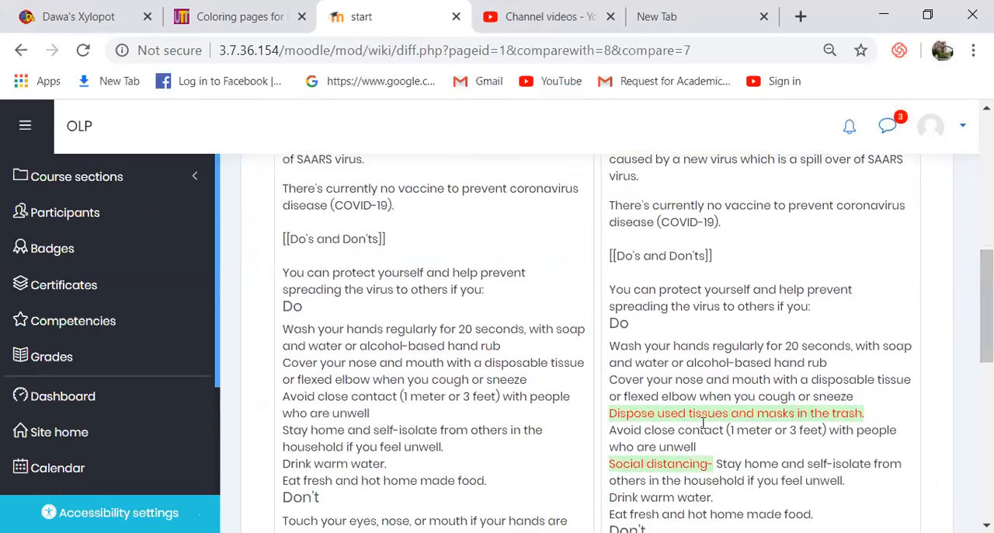
pyautogui.scroll(-3, 976, 320)
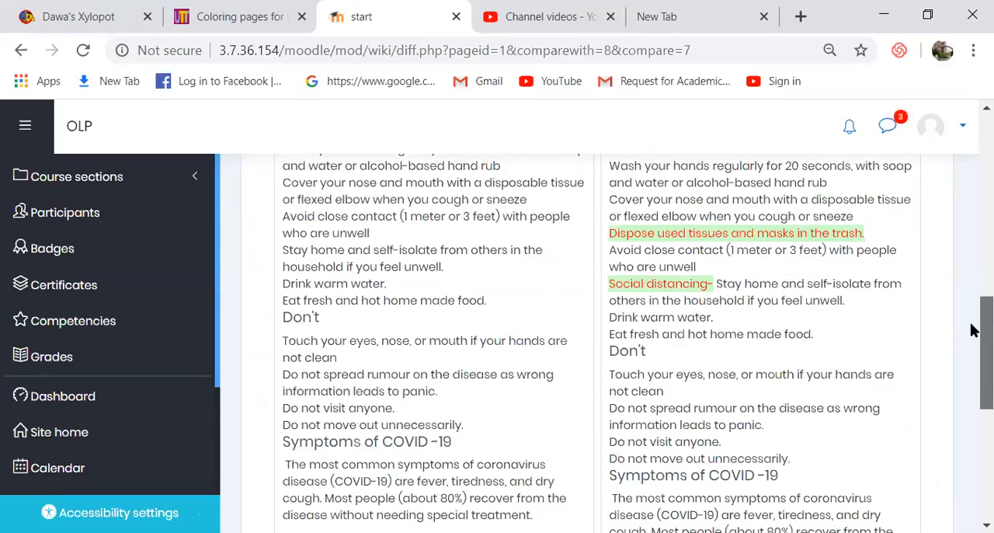
pyautogui.moveTo(974, 331); pyautogui.dragTo(974, 158)
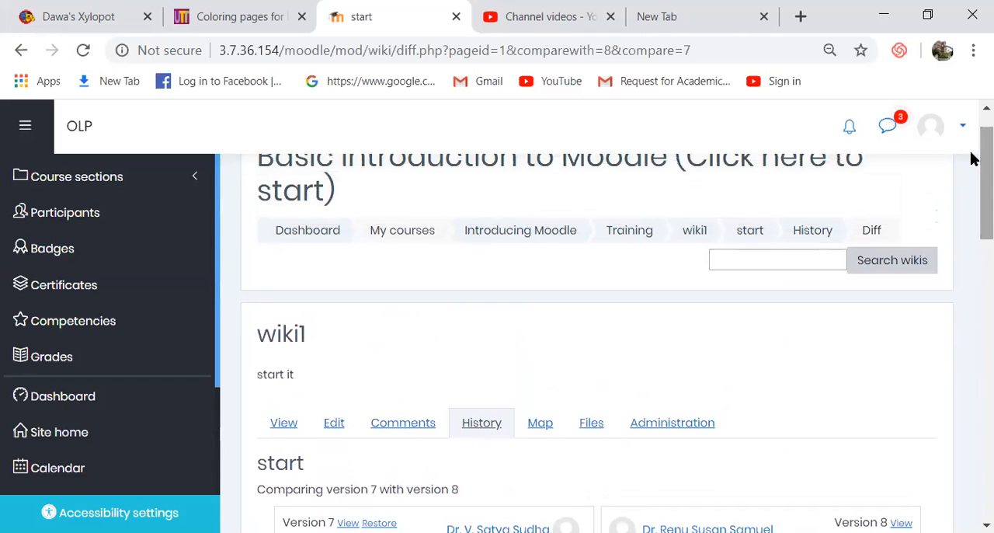
# - Return to the wiki1 main page and open the activity's logs
pyautogui.click(695, 233)
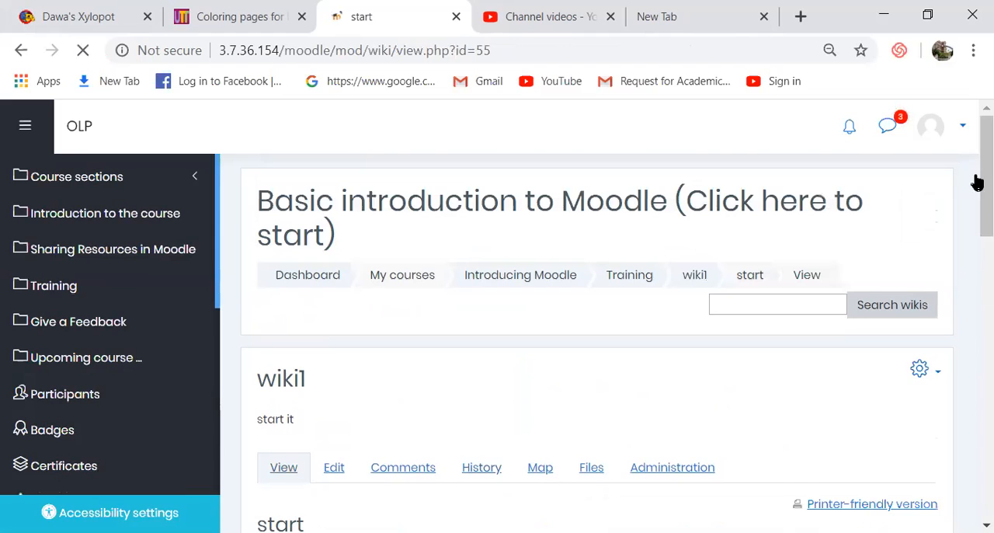
pyautogui.scroll(-2, 970, 160)
pyautogui.click(921, 212)
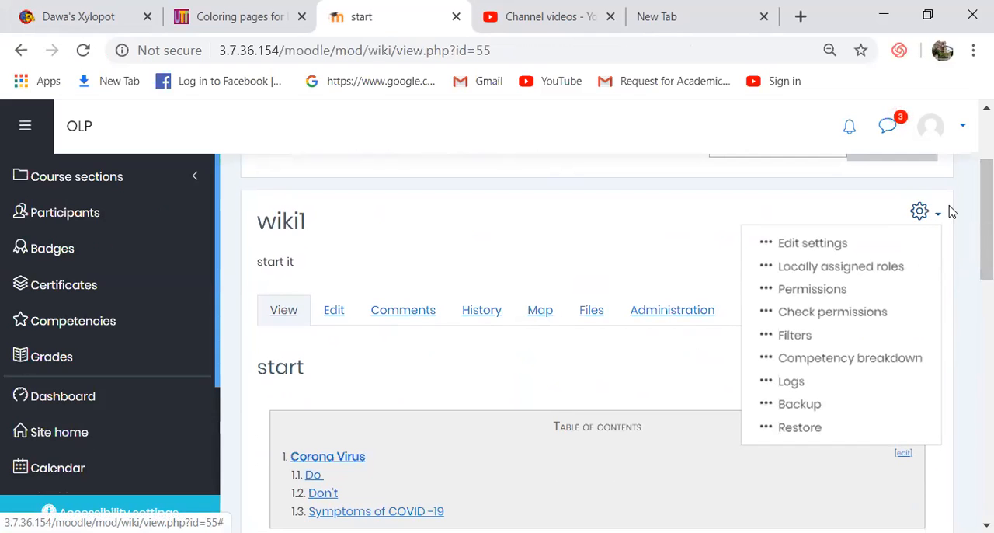
pyautogui.click(790, 382)
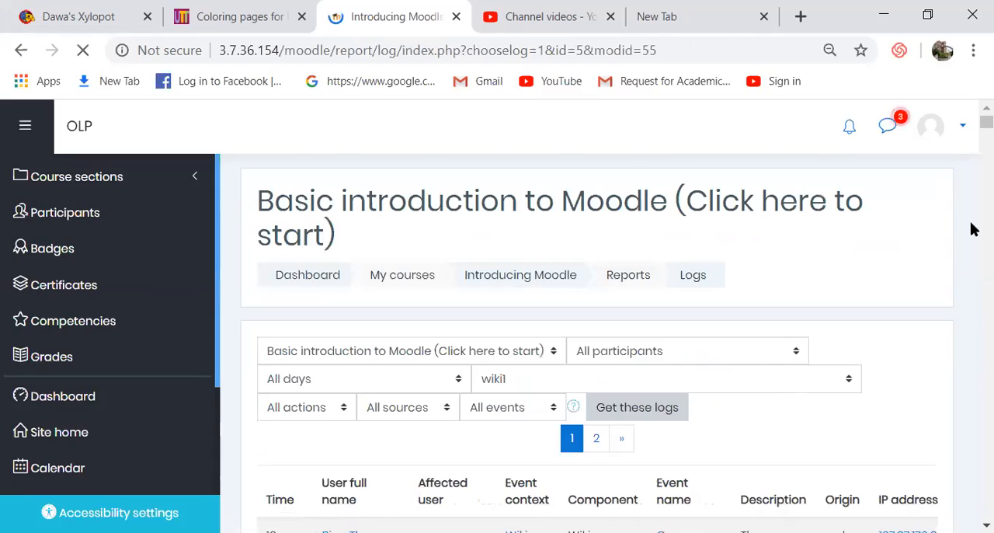
pyautogui.click(986, 526)
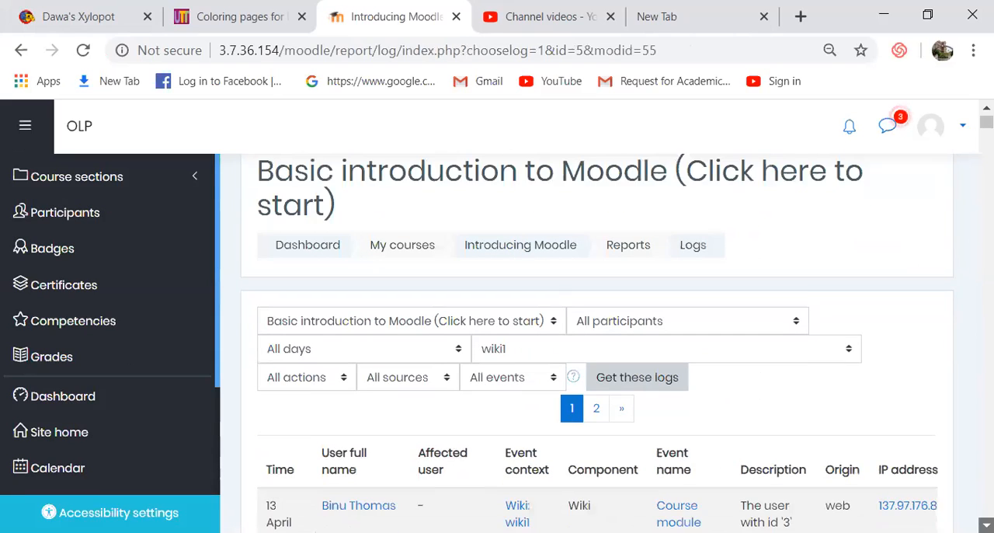
pyautogui.click(986, 526)
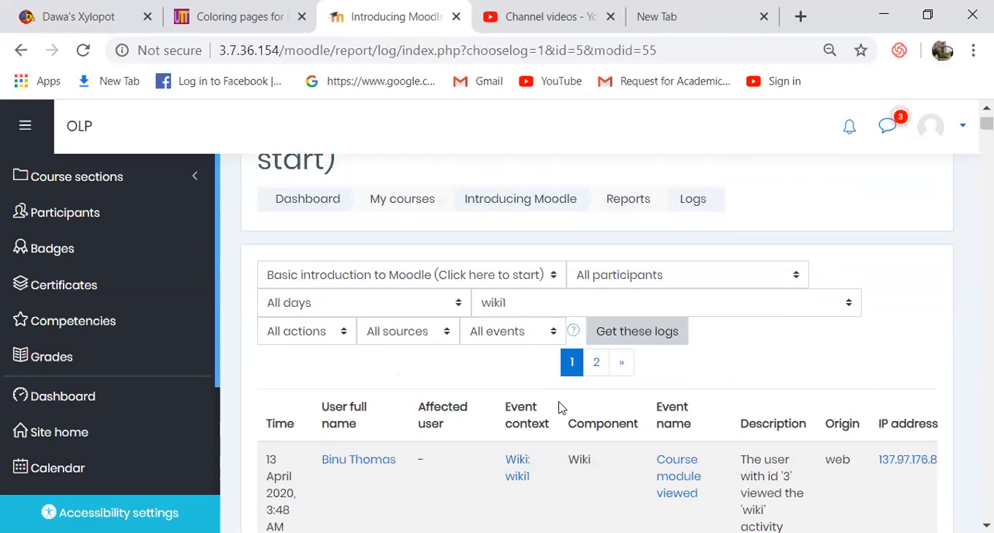
pyautogui.click(344, 333)
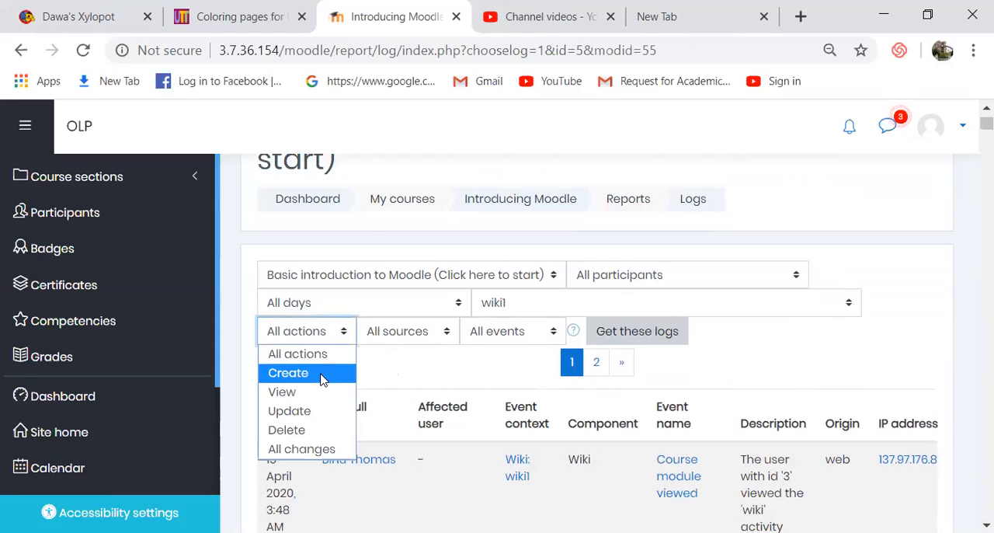
pyautogui.click(303, 450)
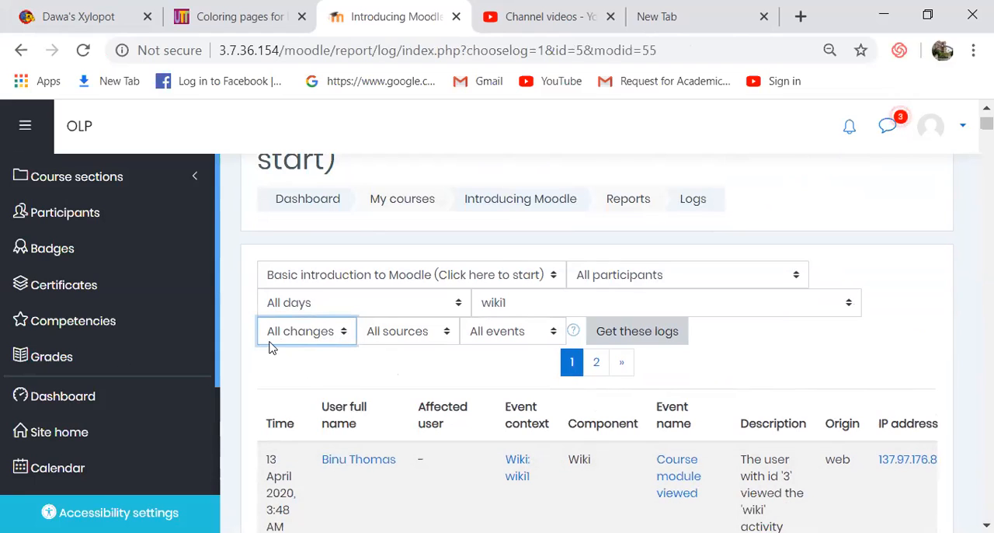
pyautogui.click(346, 333)
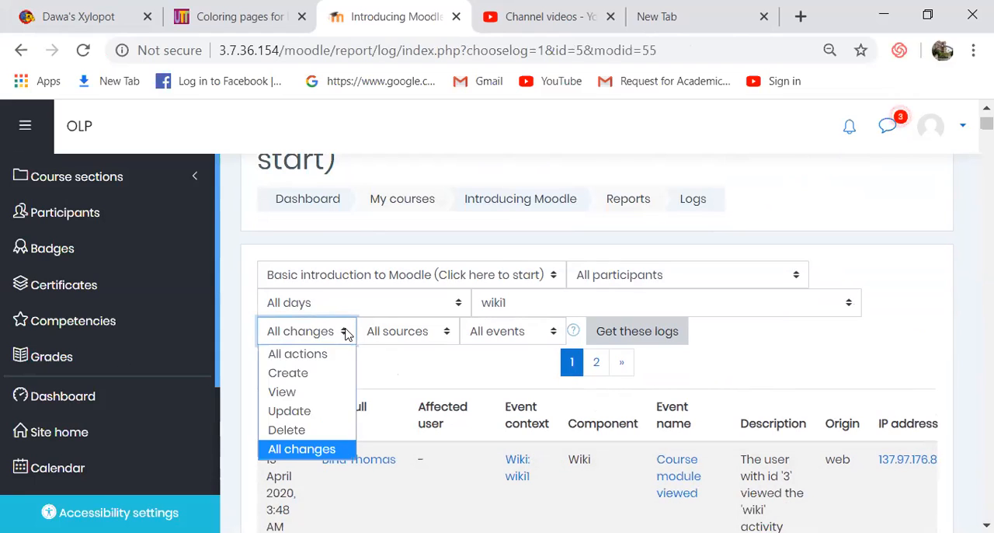
pyautogui.click(317, 353)
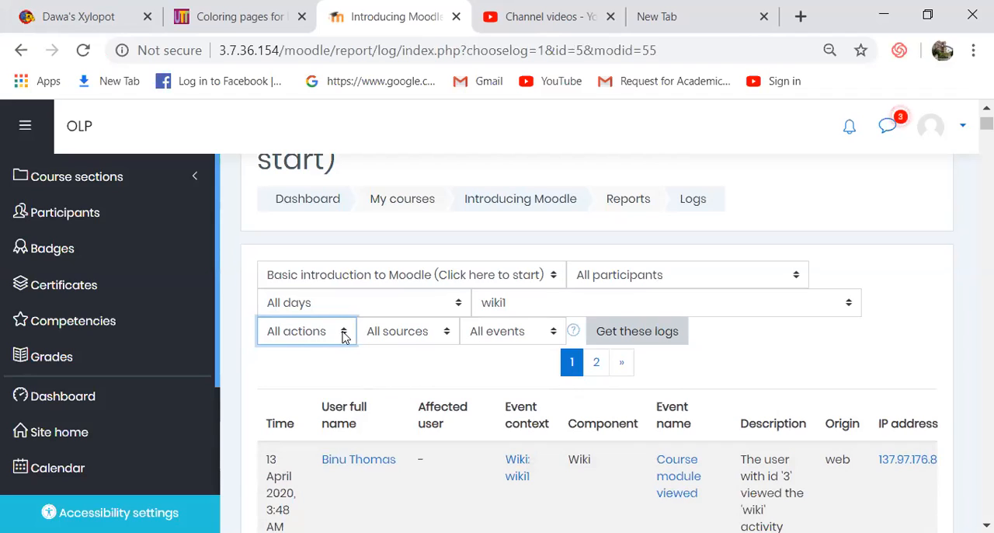
# - Filter the wiki1 logs by the All changes action and retrieve the matching entries
pyautogui.click(344, 333)
pyautogui.click(309, 450)
pyautogui.scroll(-3, 986, 525)
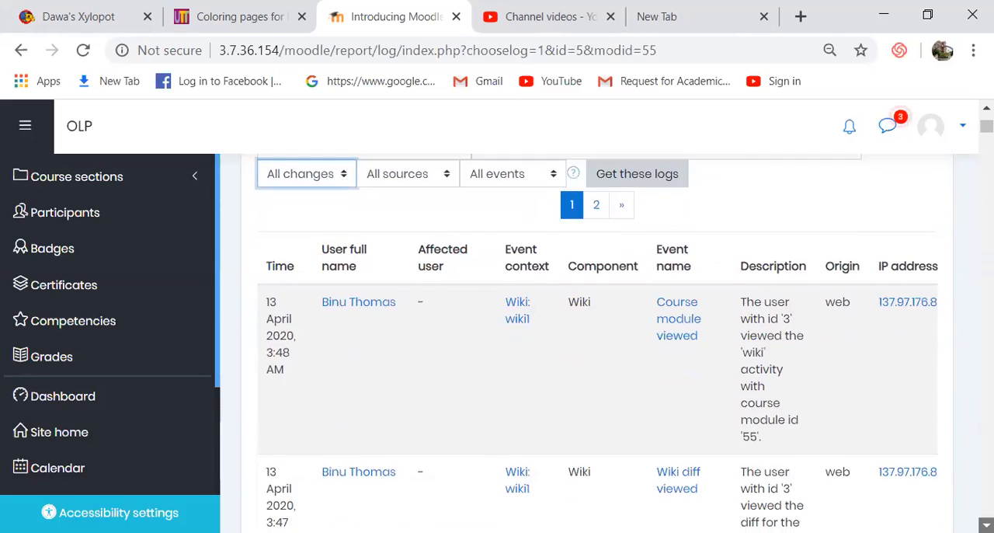
pyautogui.scroll(-6, 986, 525)
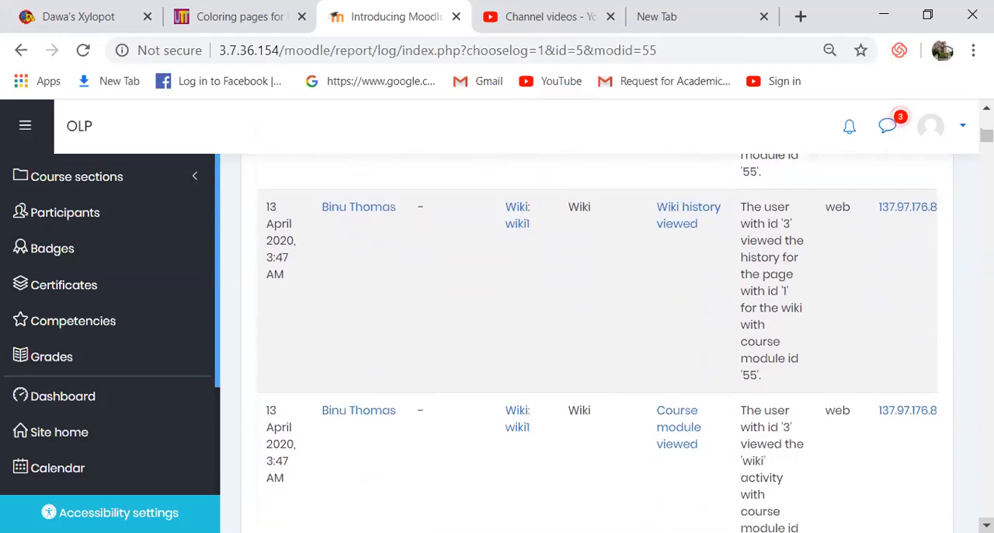
pyautogui.scroll(10, 971, 133)
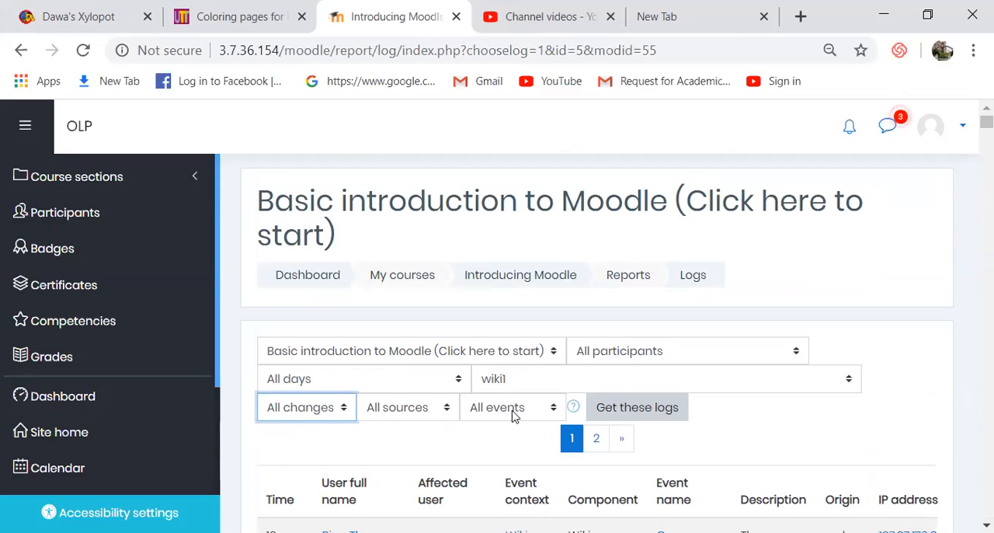
pyautogui.click(628, 413)
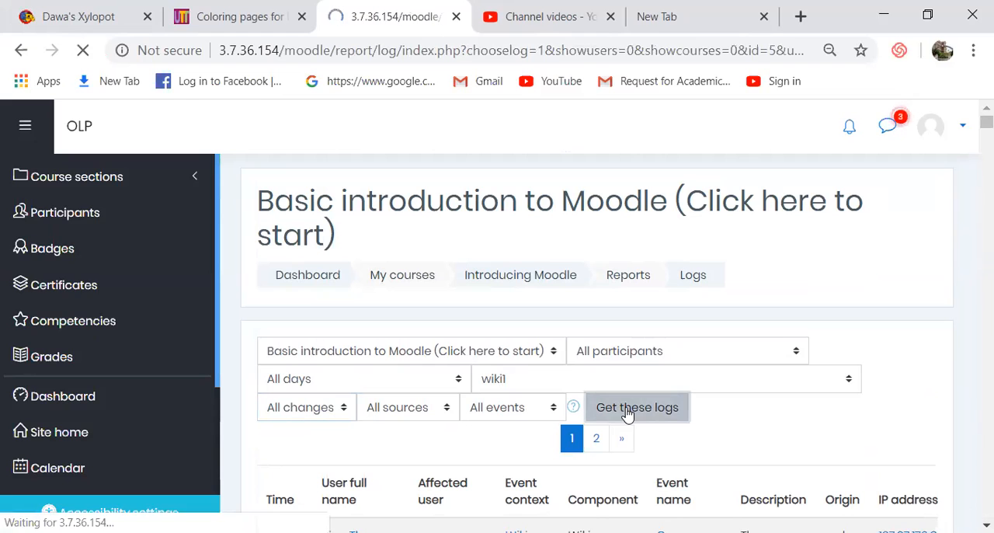
pyautogui.moveTo(973, 147)
pyautogui.mouseDown()
pyautogui.moveTo(972, 195)
pyautogui.moveTo(969, 129)
pyautogui.moveTo(975, 151)
pyautogui.mouseUp()
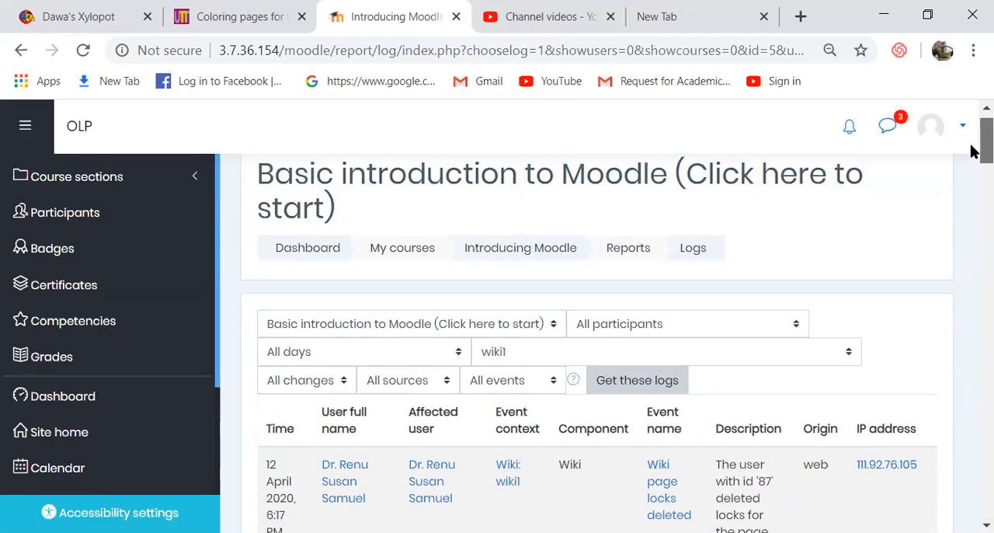